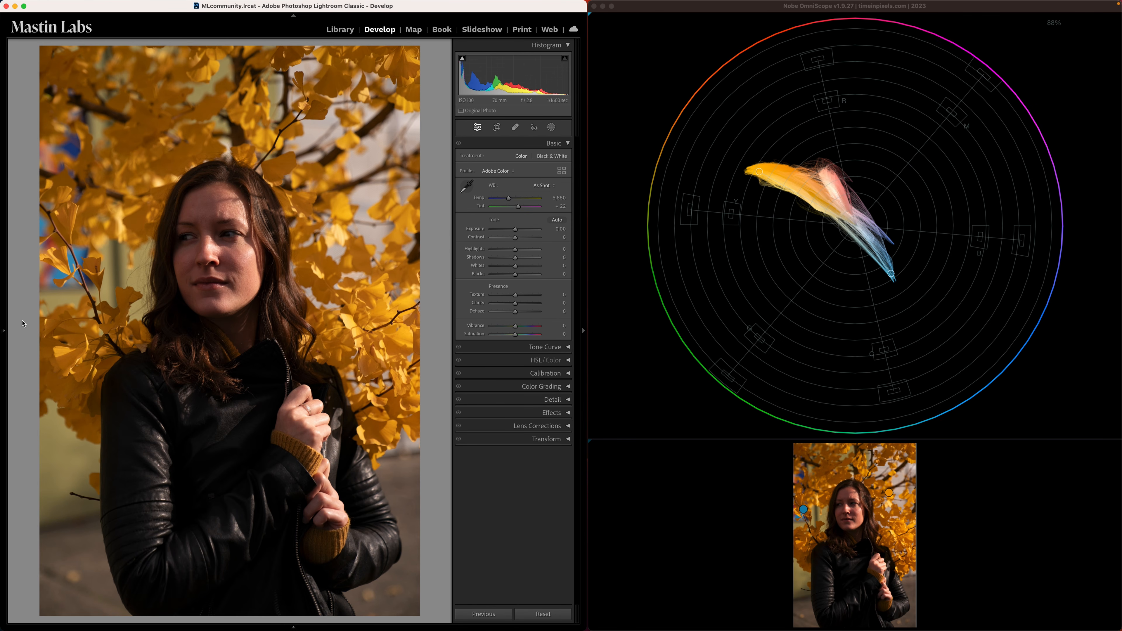
pyautogui.moveTo(2, 331)
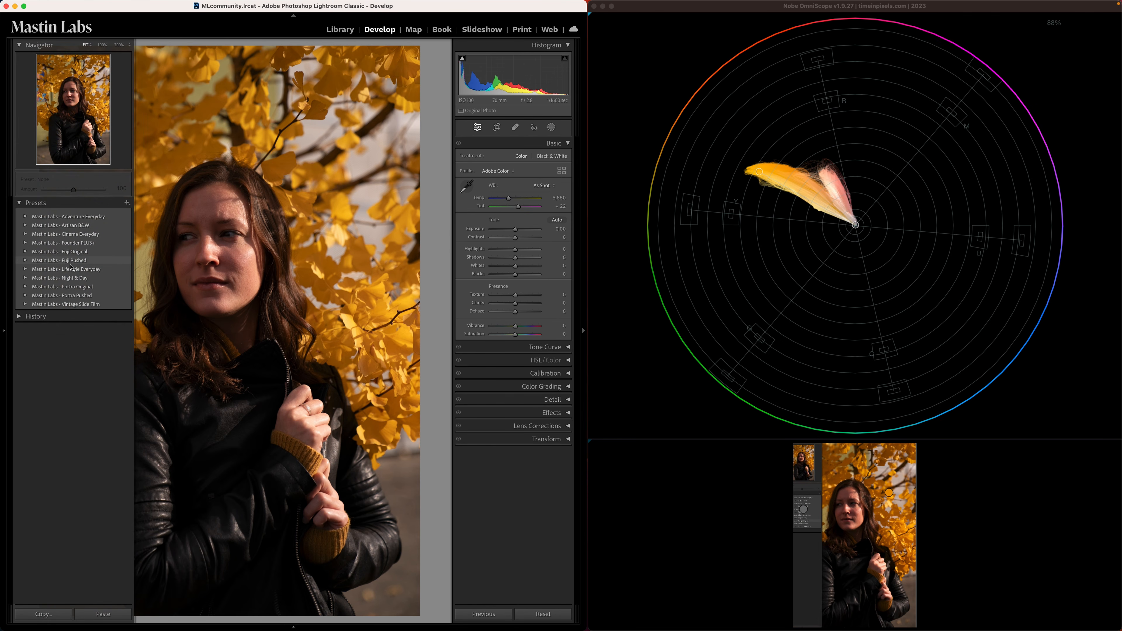
pyautogui.click(4, 331)
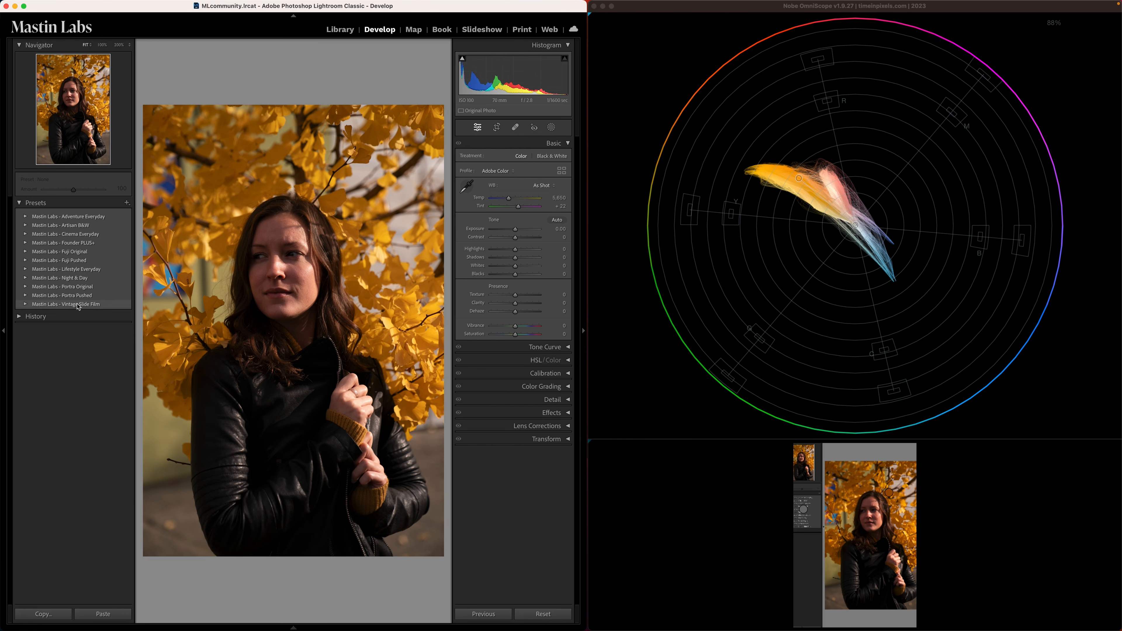
pyautogui.click(4, 331)
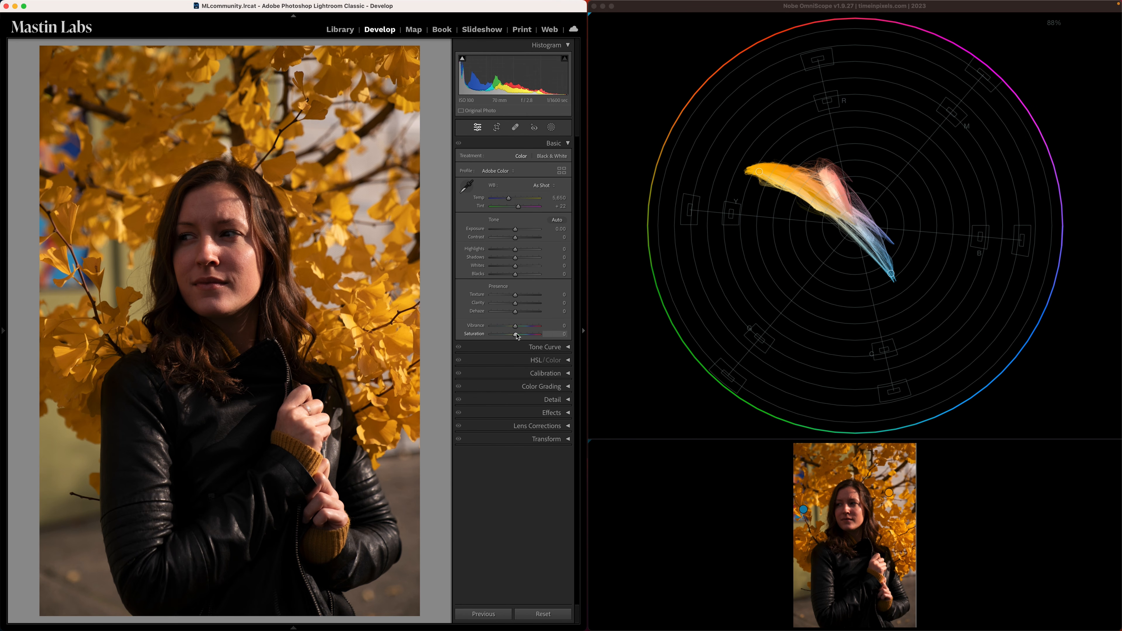
# - Try the photo's overall Saturation at -100 and at +100, and reset it to 0
pyautogui.moveTo(517, 336); pyautogui.dragTo(484, 338)
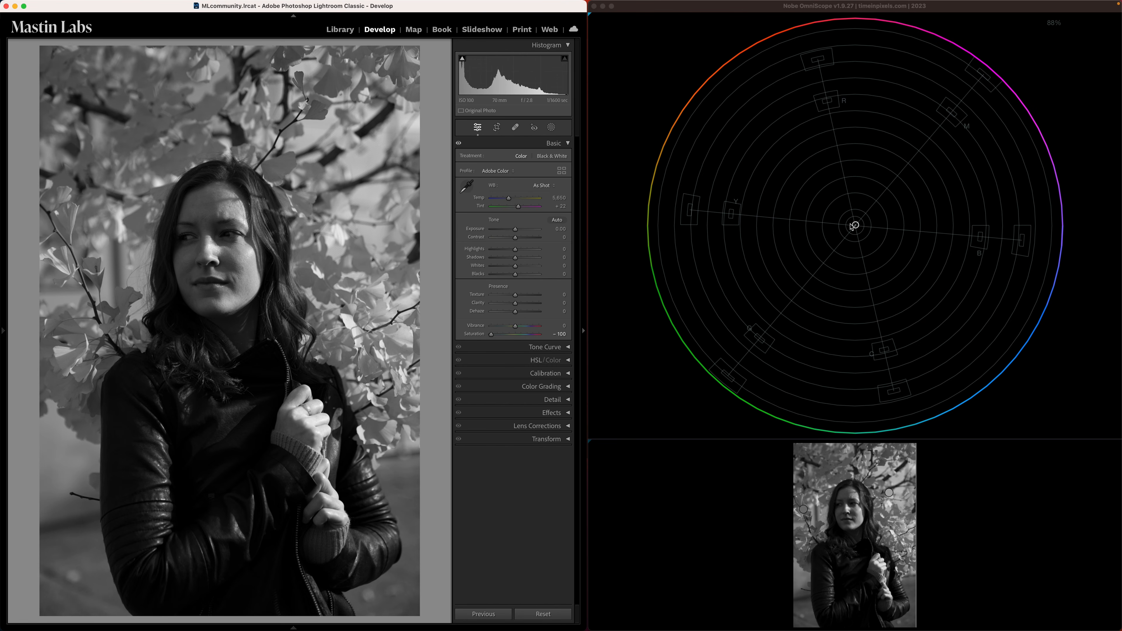
pyautogui.moveTo(491, 334); pyautogui.dragTo(605, 333)
pyautogui.press('super+shift+r')
pyautogui.moveTo(515, 334); pyautogui.dragTo(571, 338)
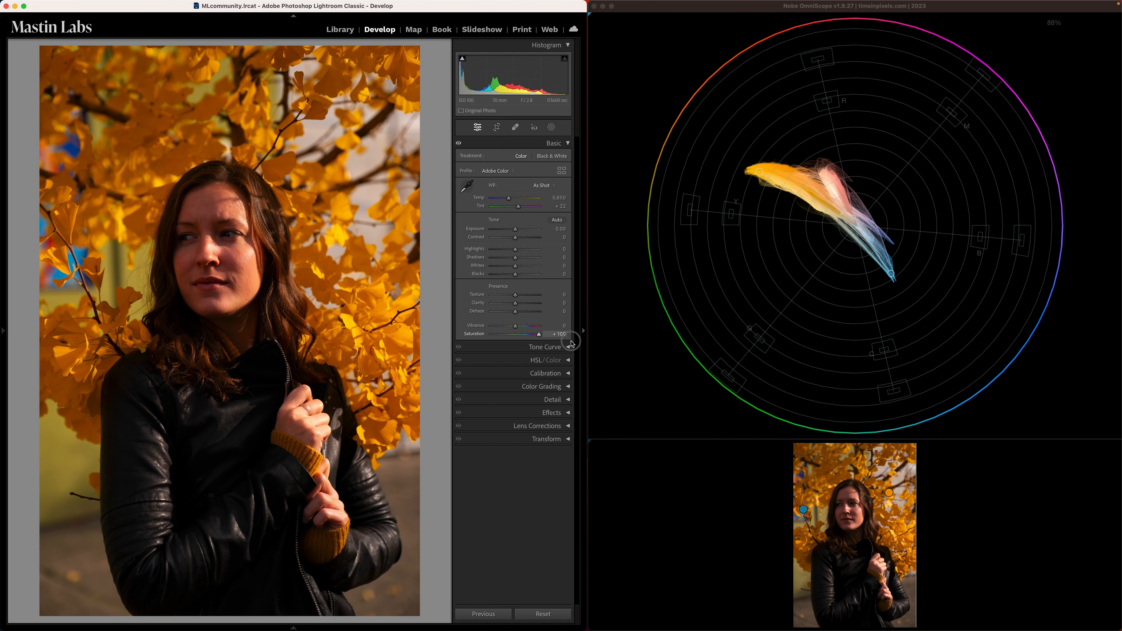
pyautogui.click(539, 336)
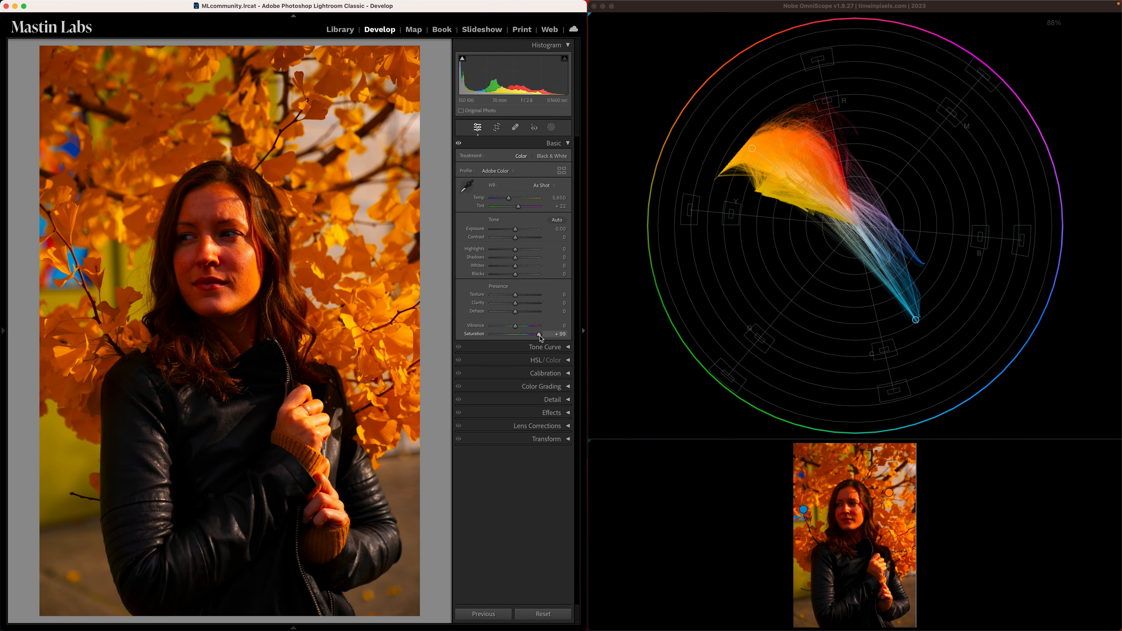
pyautogui.doubleClick(539, 335)
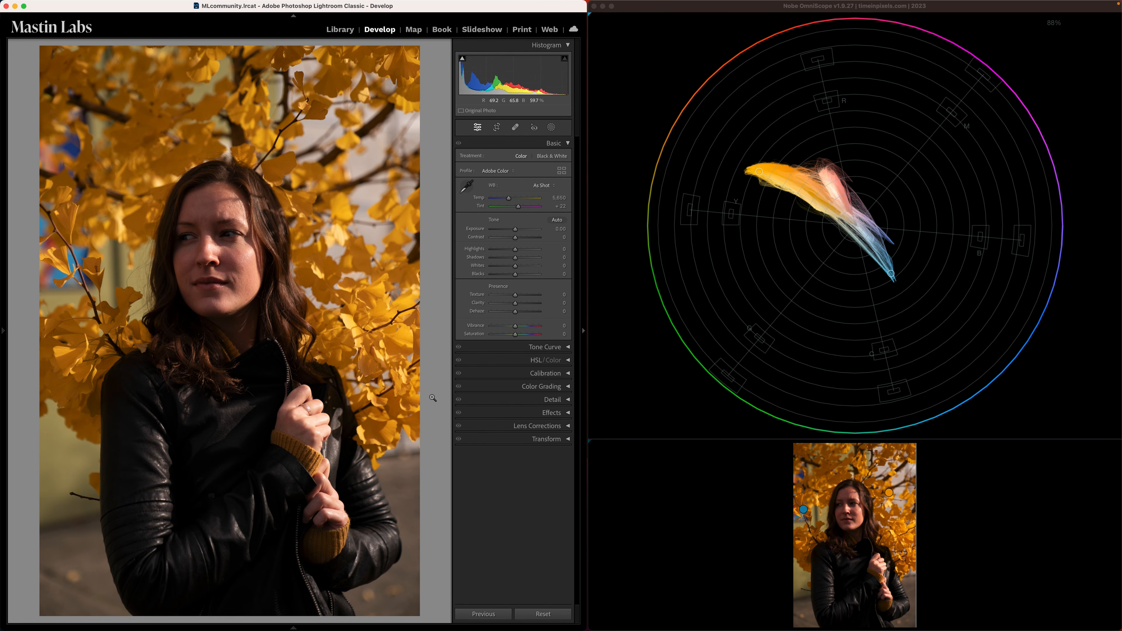
# - Try nudging the photo's Temp and lowering its Exposure to -0.20, and reset the Exposure to 0
pyautogui.moveTo(889, 496)
pyautogui.moveTo(509, 198)
pyautogui.mouseDown()
pyautogui.moveTo(490, 200)
pyautogui.moveTo(536, 203)
pyautogui.moveTo(508, 200)
pyautogui.mouseUp()
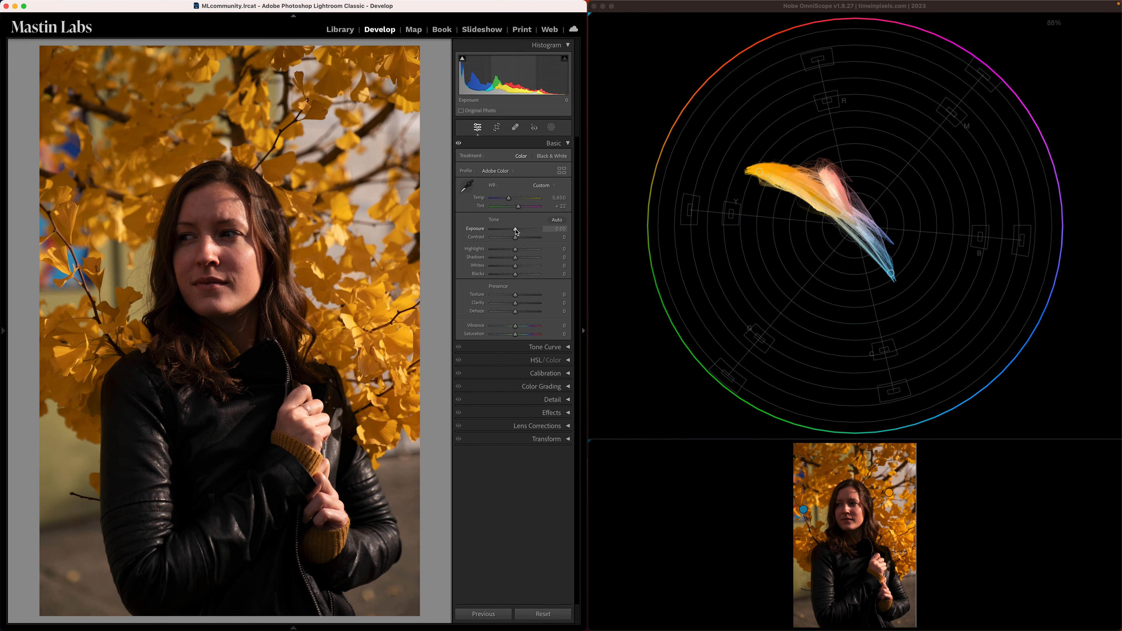
pyautogui.moveTo(516, 231); pyautogui.dragTo(515, 229)
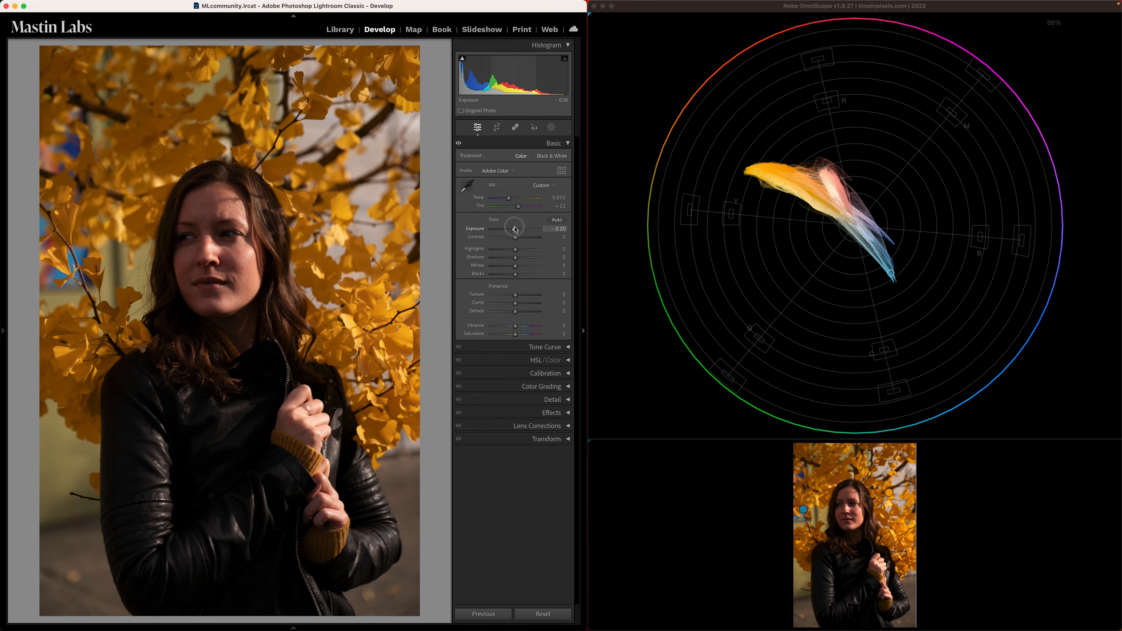
pyautogui.doubleClick(515, 229)
pyautogui.moveTo(760, 176)
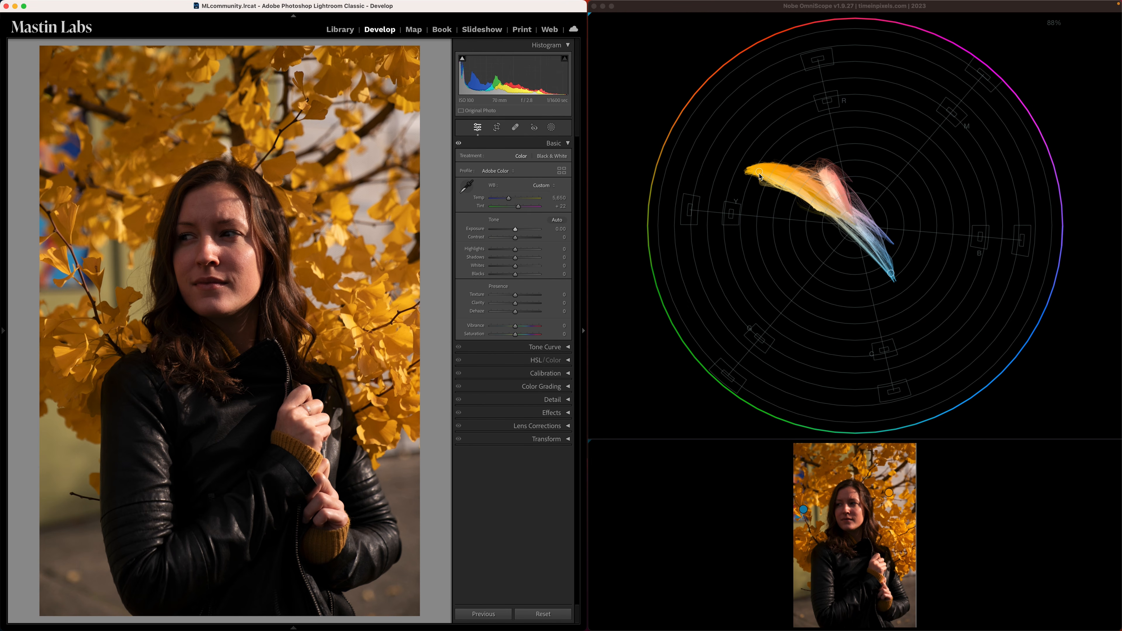
# - In Nobe OmniScope, turn on the fleshtone line in the vectorscope's appearance settings
pyautogui.rightClick(862, 239)
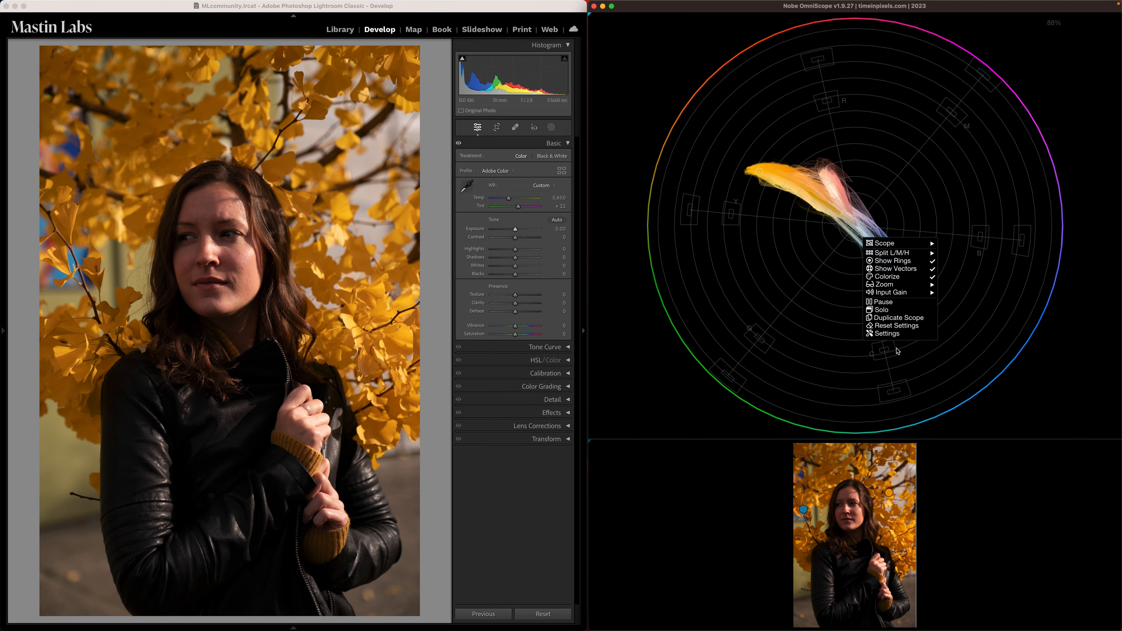
pyautogui.click(896, 333)
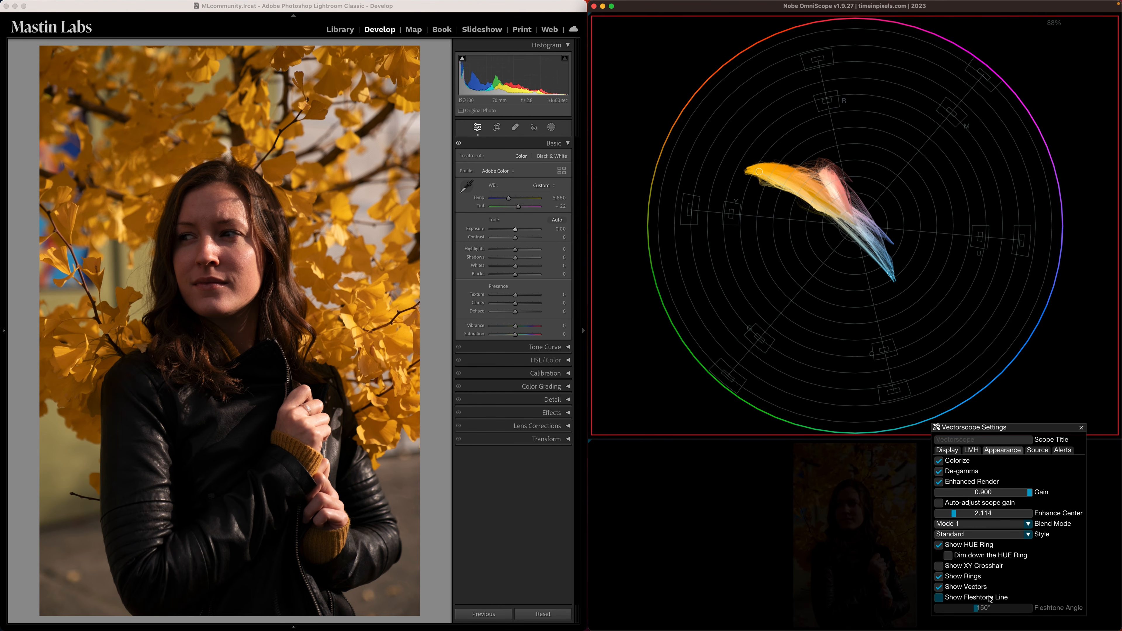
pyautogui.click(969, 598)
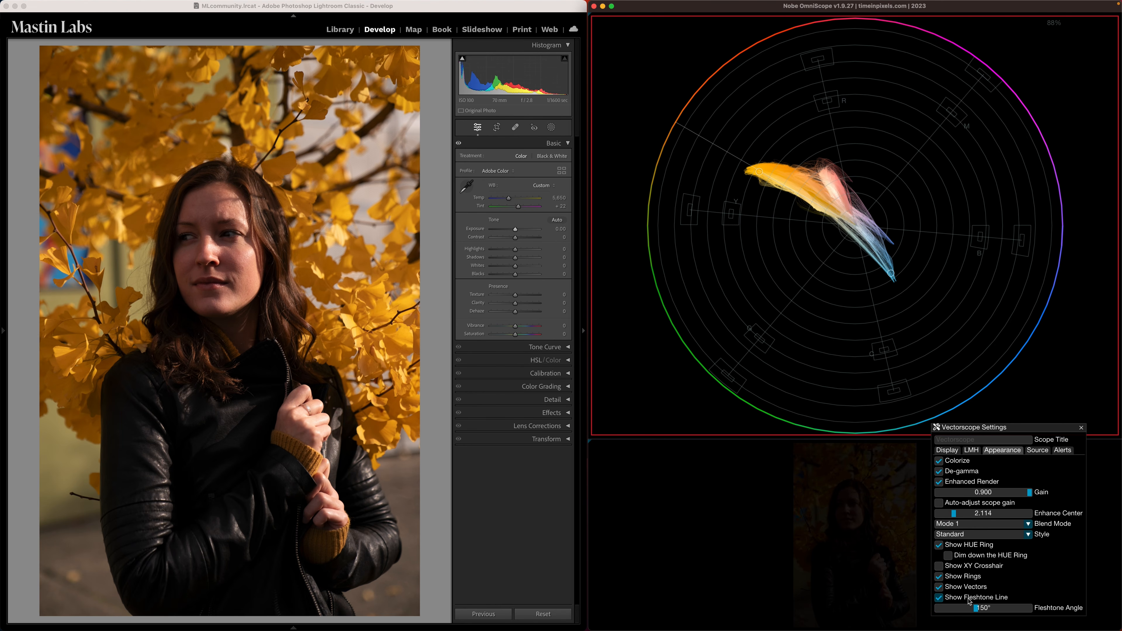
pyautogui.click(977, 610)
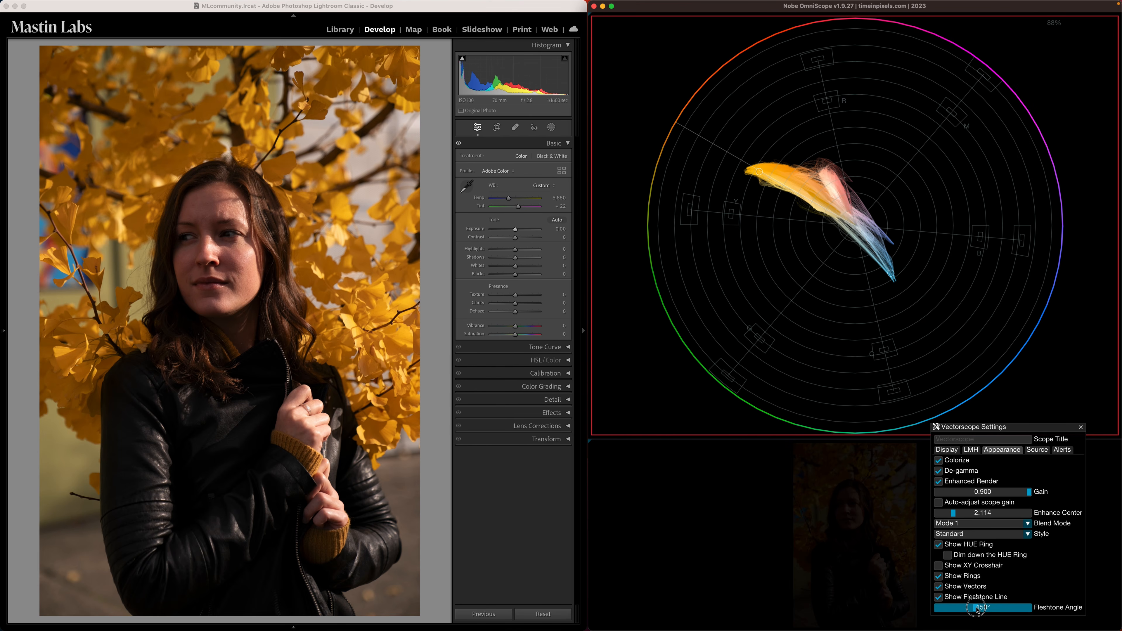
pyautogui.moveTo(977, 608); pyautogui.dragTo(976, 609)
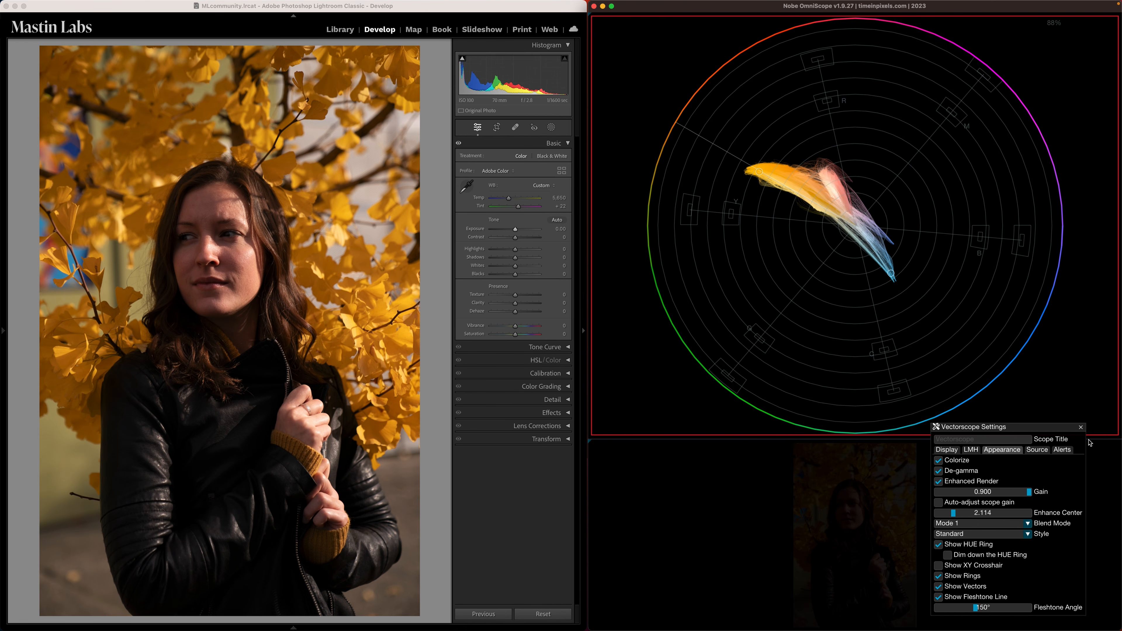
pyautogui.click(1080, 426)
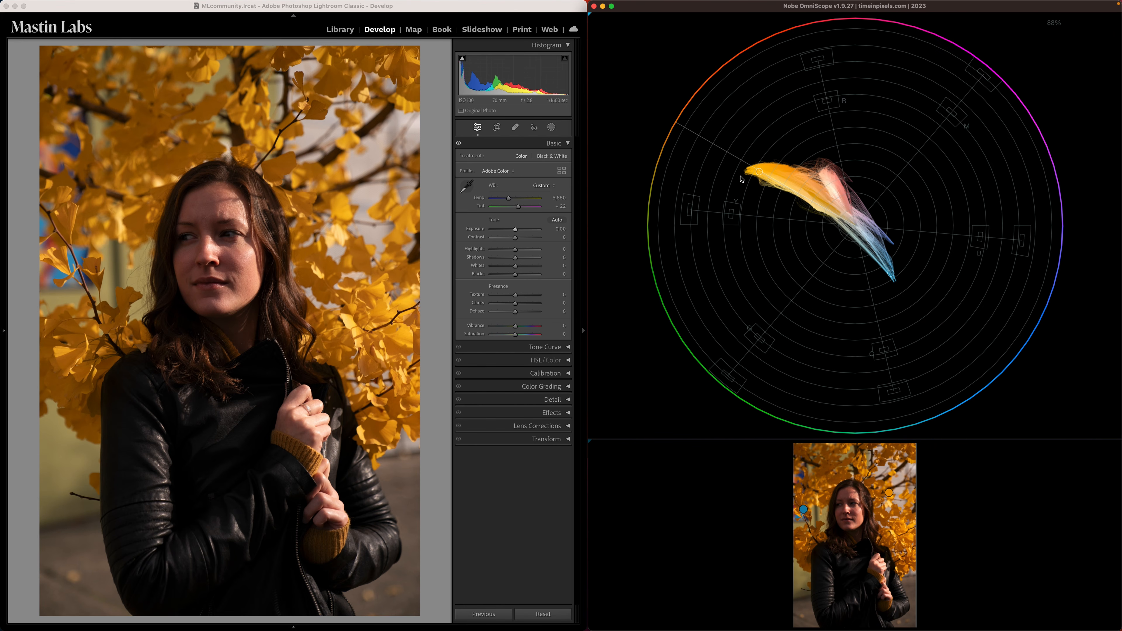
# - In Lightroom Classic, try darkening the photo to an Exposure of about -1.2 and reset it to 0
pyautogui.click(517, 231)
pyautogui.moveTo(517, 231); pyautogui.dragTo(510, 229)
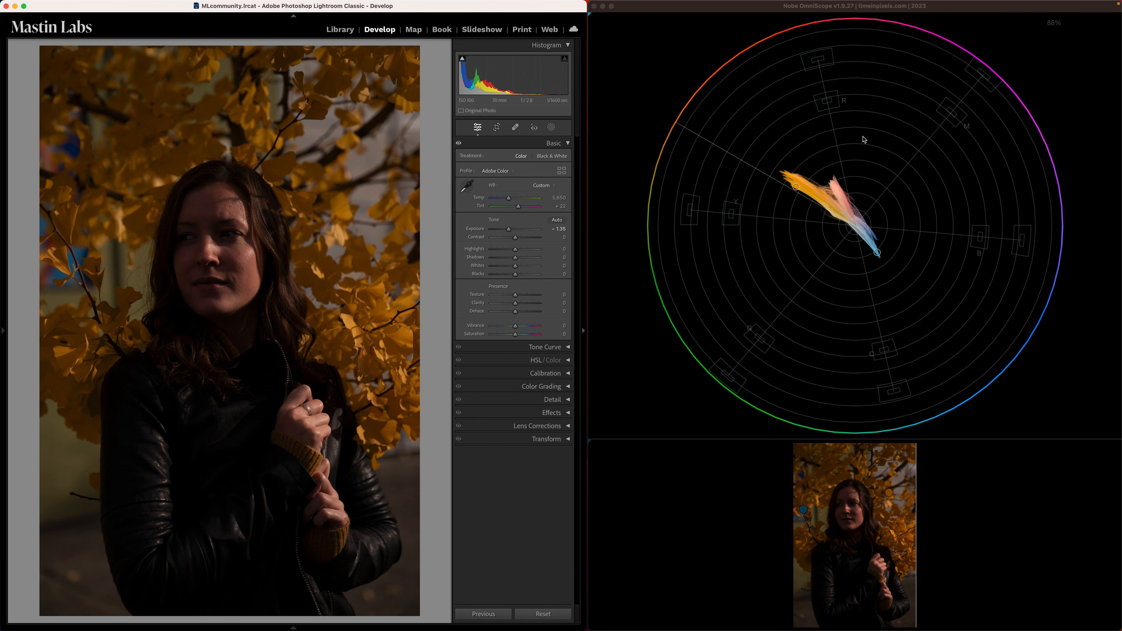
pyautogui.doubleClick(509, 231)
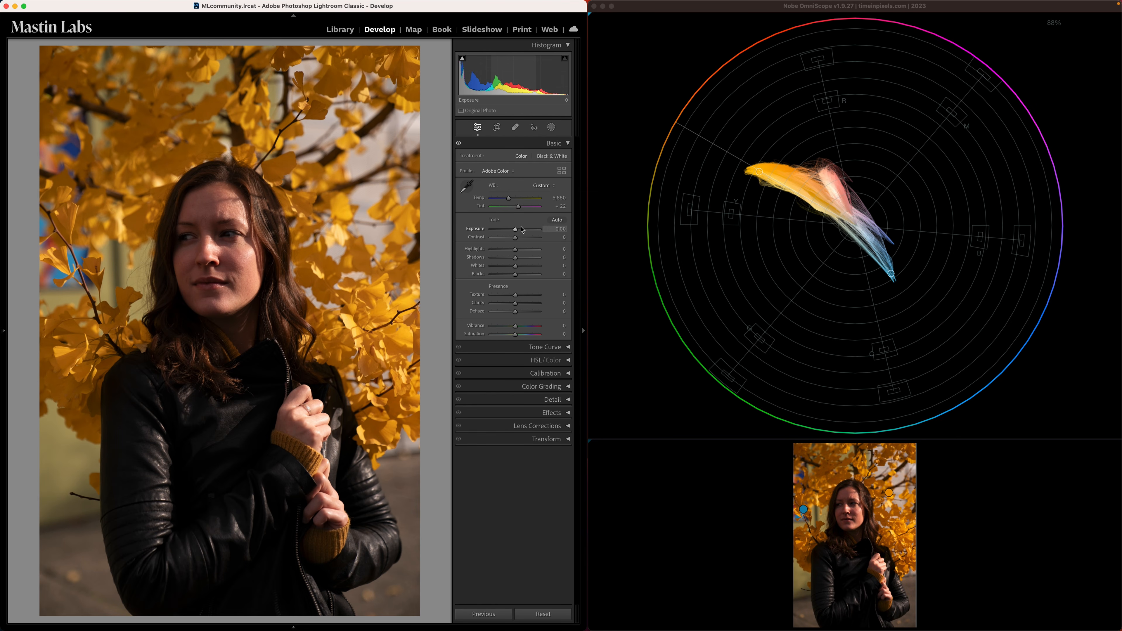
# - In Nobe OmniScope, set the vectorscope's Fleshtone Angle to 306° along the blue part of the trace
pyautogui.rightClick(866, 289)
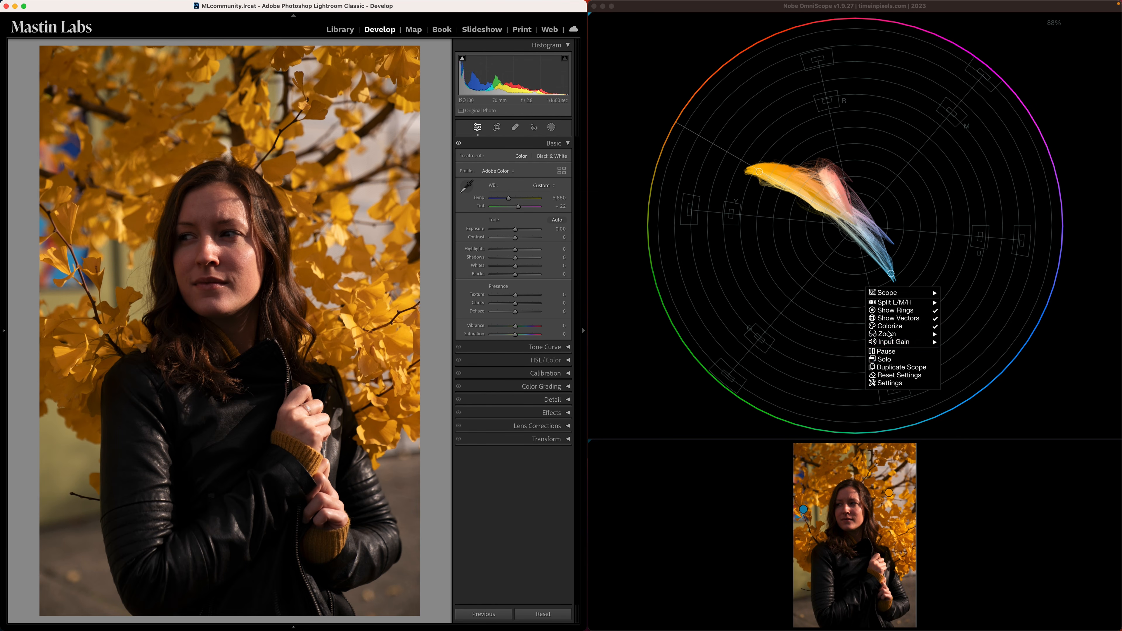
pyautogui.click(909, 384)
pyautogui.moveTo(975, 608); pyautogui.dragTo(1016, 603)
pyautogui.click(1081, 427)
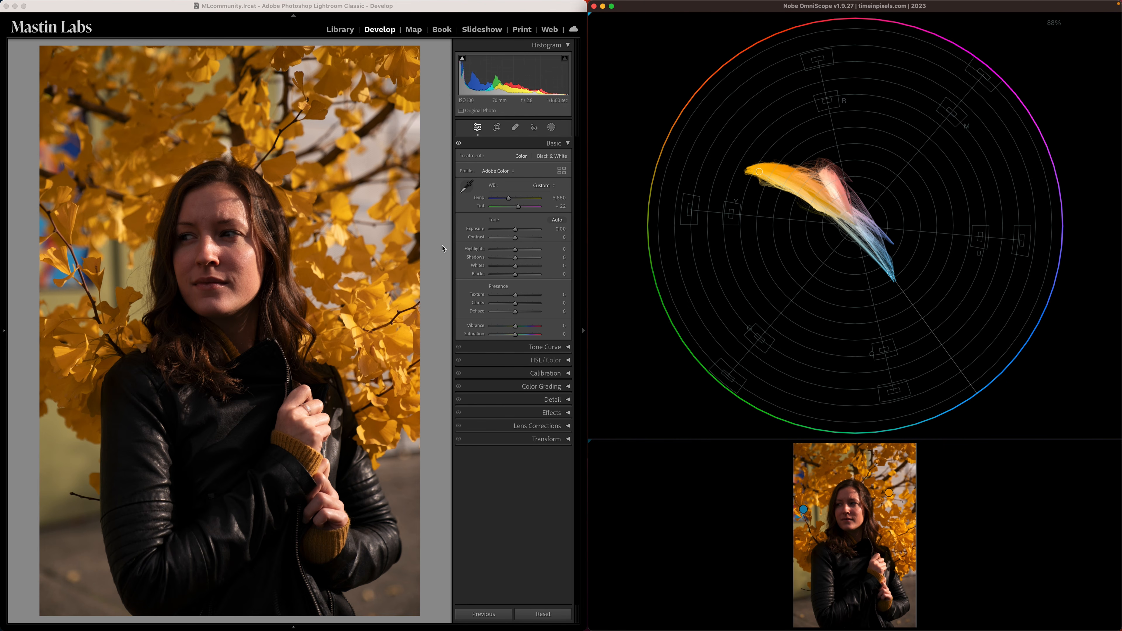
# - In Lightroom Classic, try brightening the photo to an Exposure of +0.90 and reset it to 0
pyautogui.moveTo(515, 233); pyautogui.dragTo(519, 233)
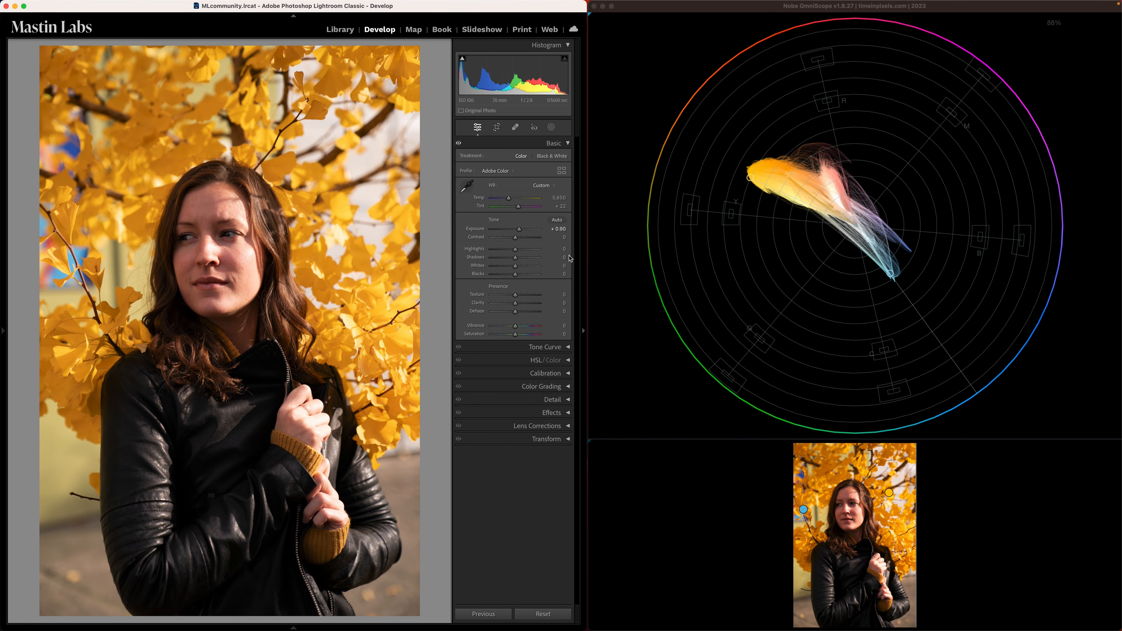
pyautogui.moveTo(519, 230); pyautogui.dragTo(516, 227)
pyautogui.doubleClick(517, 228)
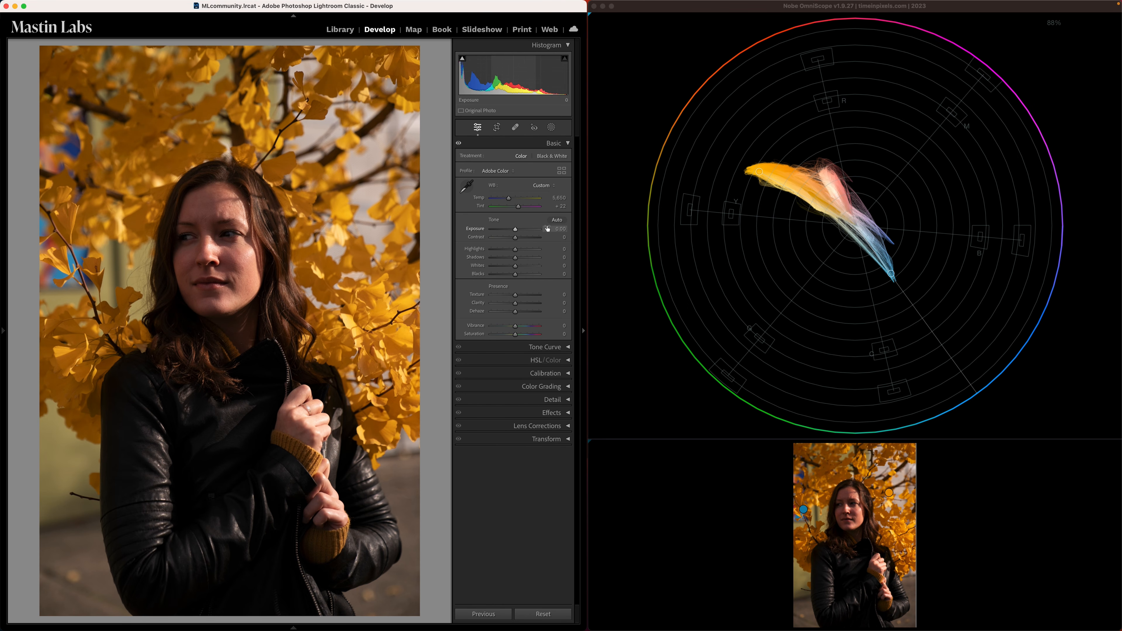
# - In Nobe OmniScope, turn off the fleshtone line in the vectorscope's appearance settings
pyautogui.moveTo(760, 173)
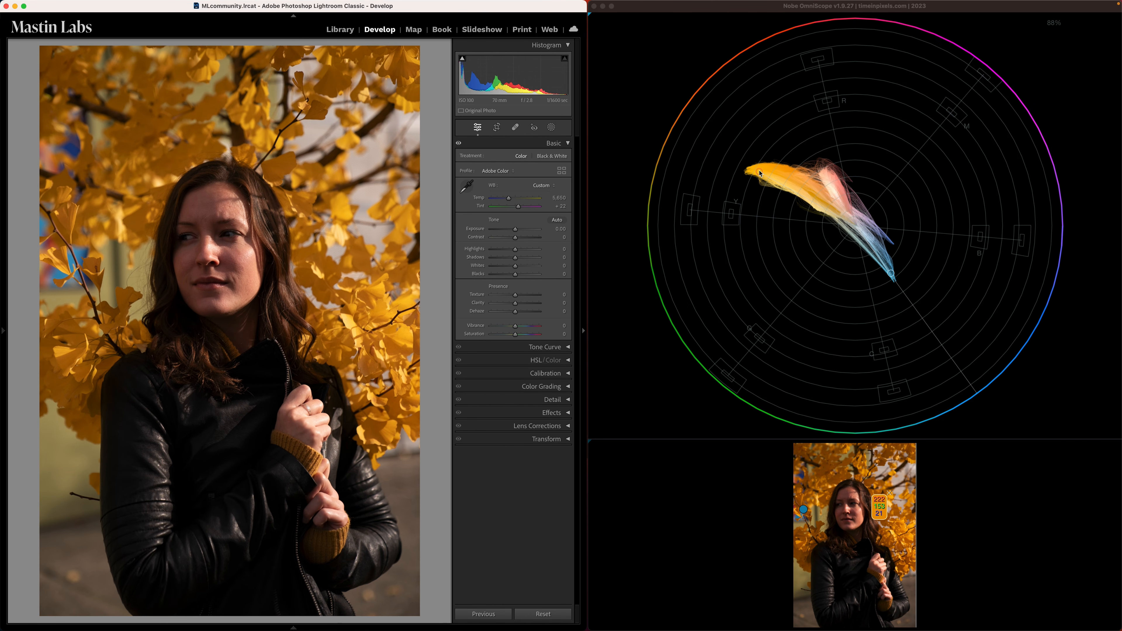
pyautogui.rightClick(954, 293)
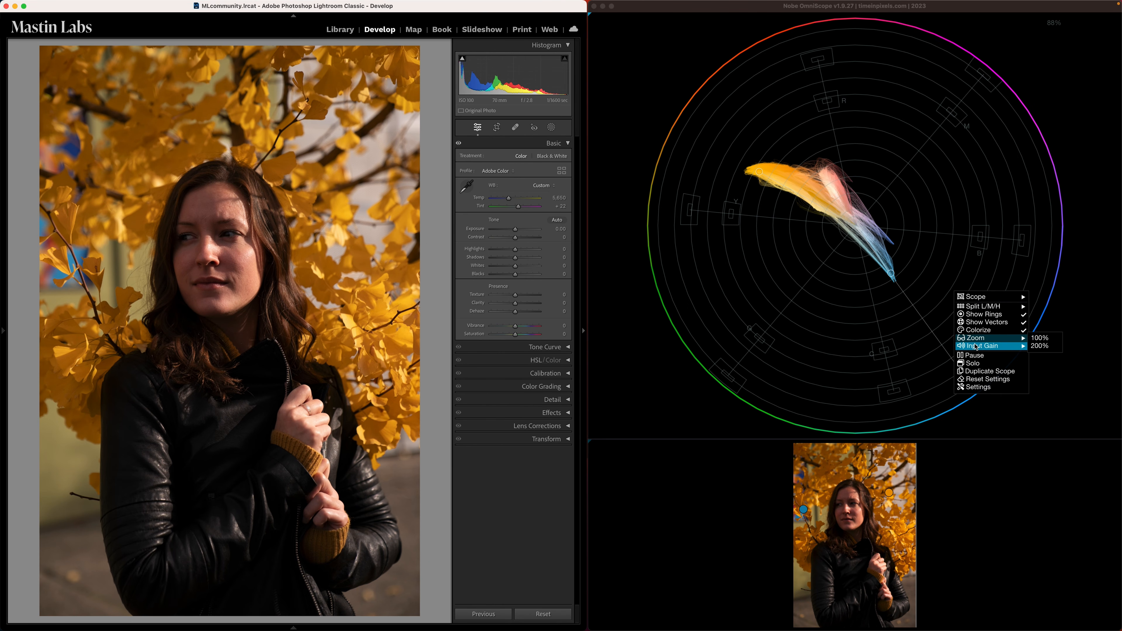
pyautogui.click(977, 387)
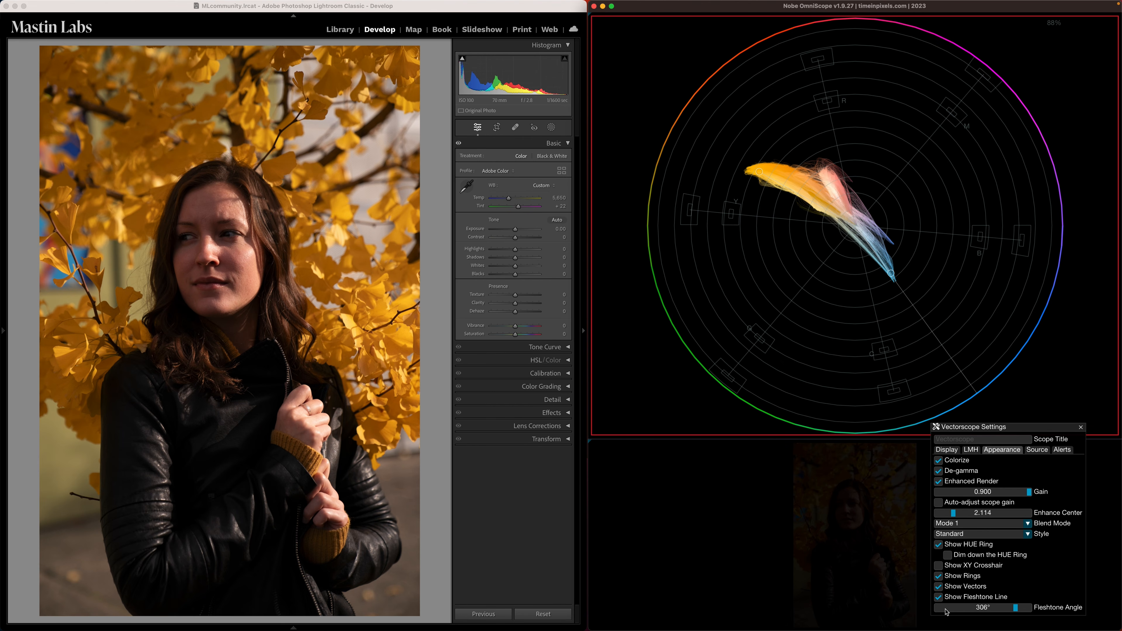
pyautogui.click(1081, 427)
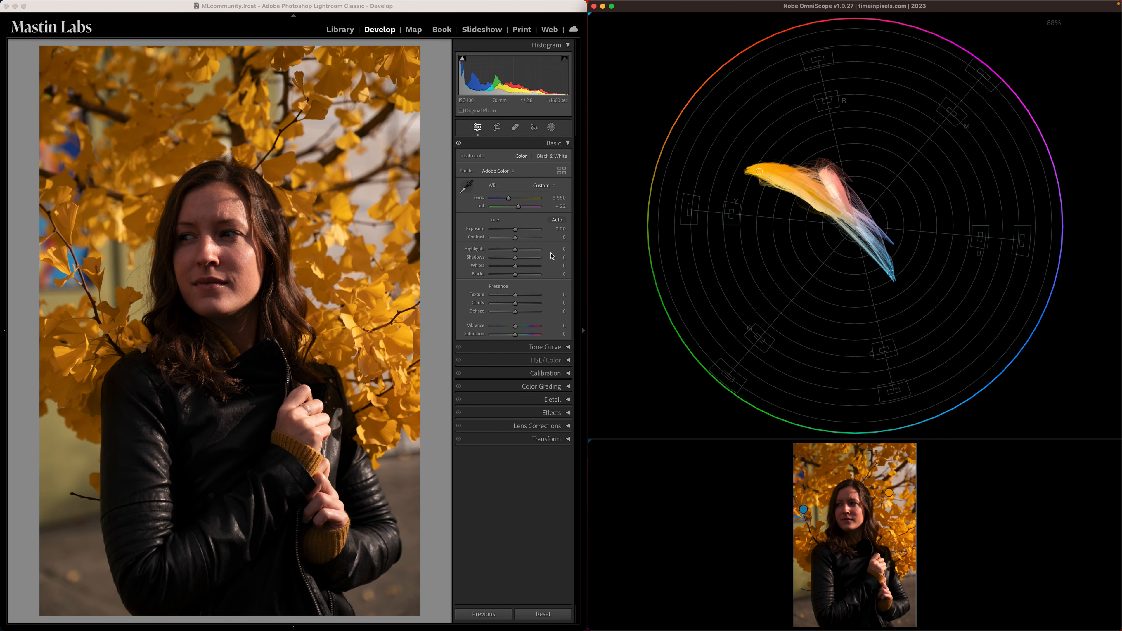
# - In Lightroom Classic, try shifting the HSL Orange hue to -25, +25 and +28, and reset it to 0
pyautogui.click(434, 331)
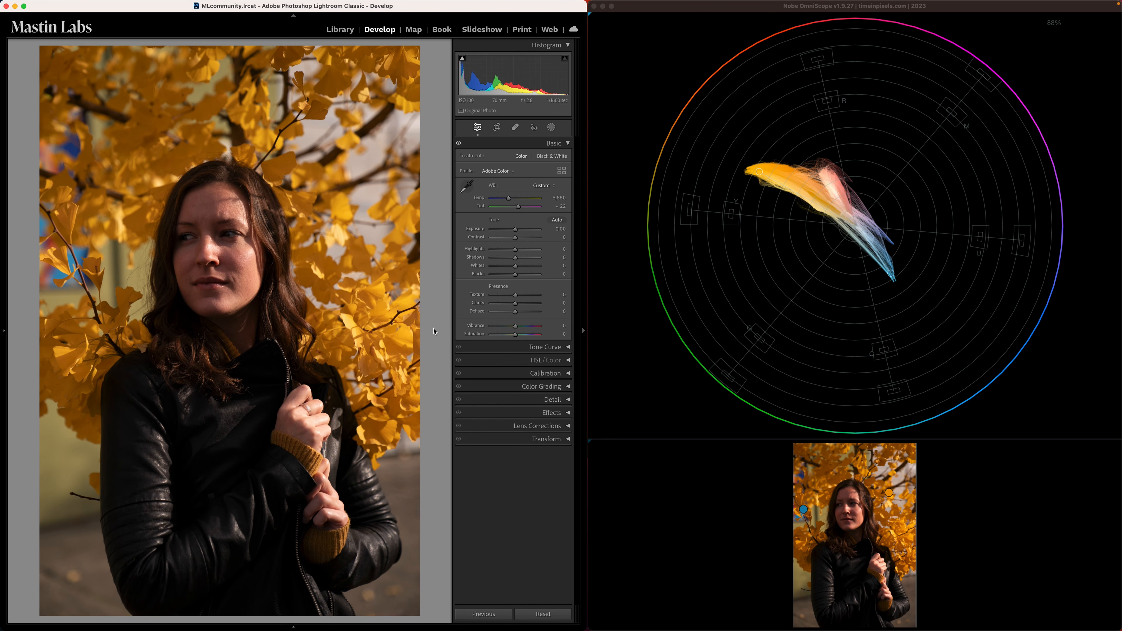
pyautogui.click(569, 360)
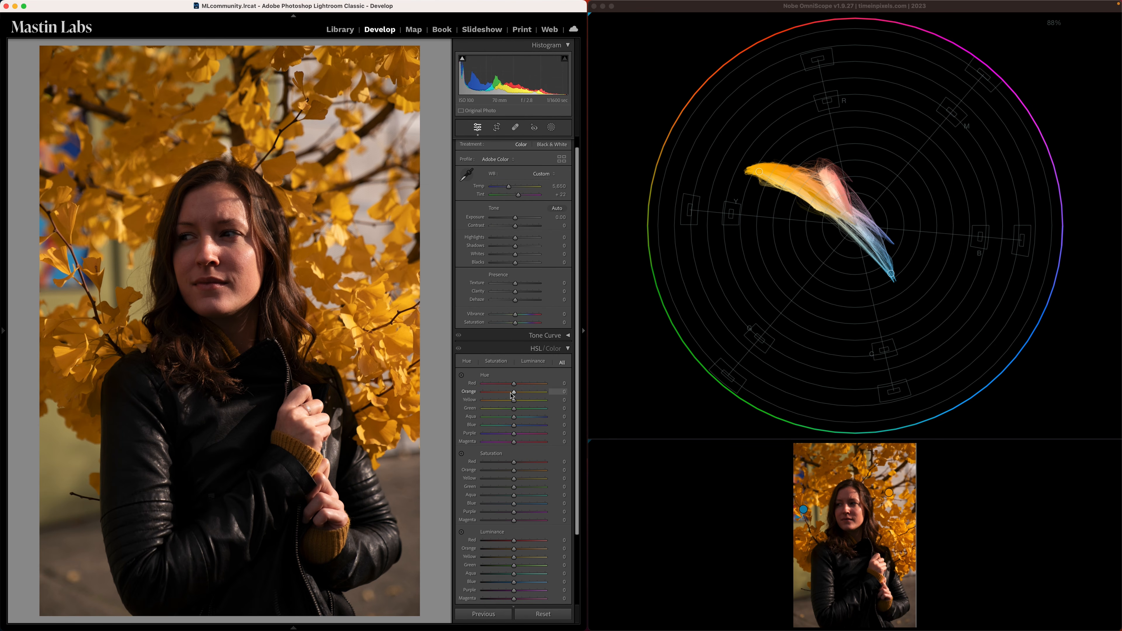
pyautogui.moveTo(511, 393); pyautogui.dragTo(507, 393)
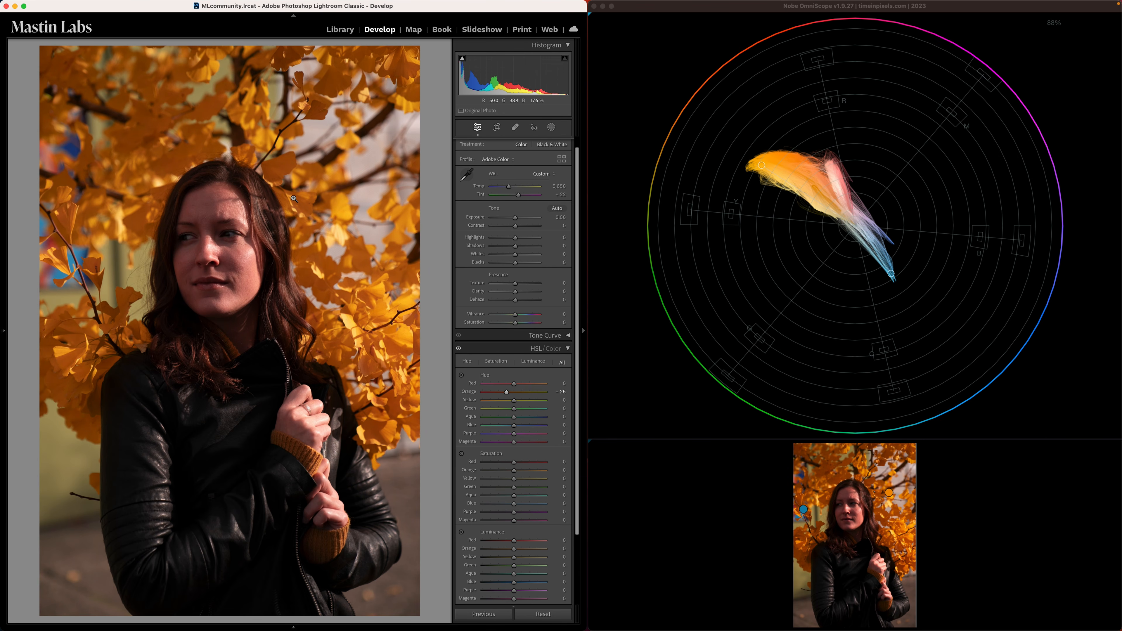
pyautogui.moveTo(506, 392); pyautogui.dragTo(522, 396)
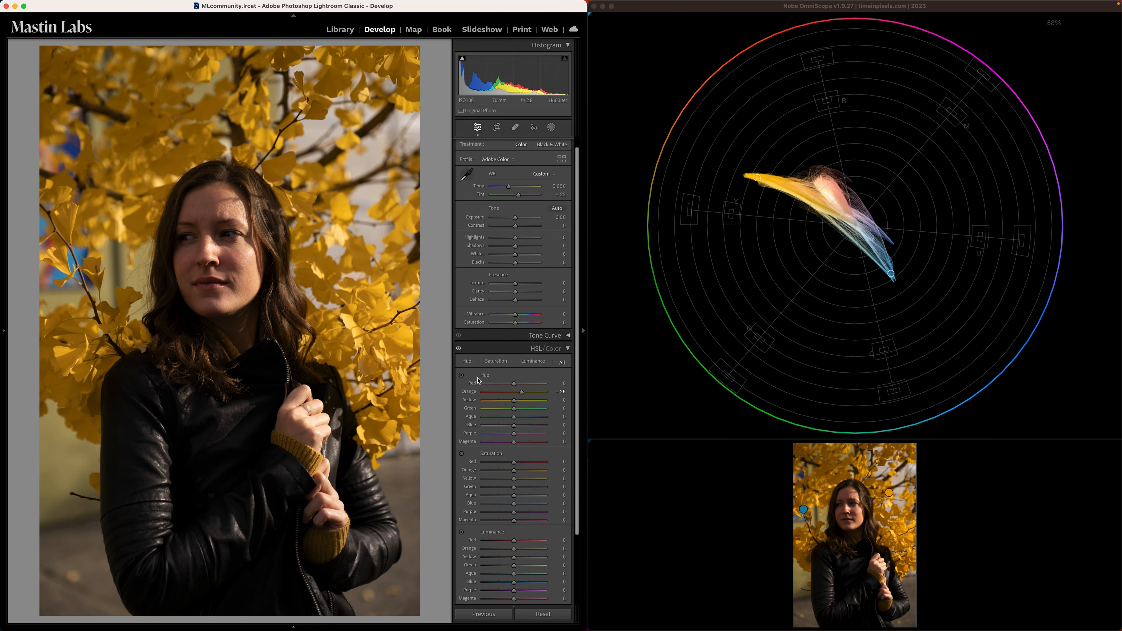
pyautogui.moveTo(521, 392); pyautogui.dragTo(523, 393)
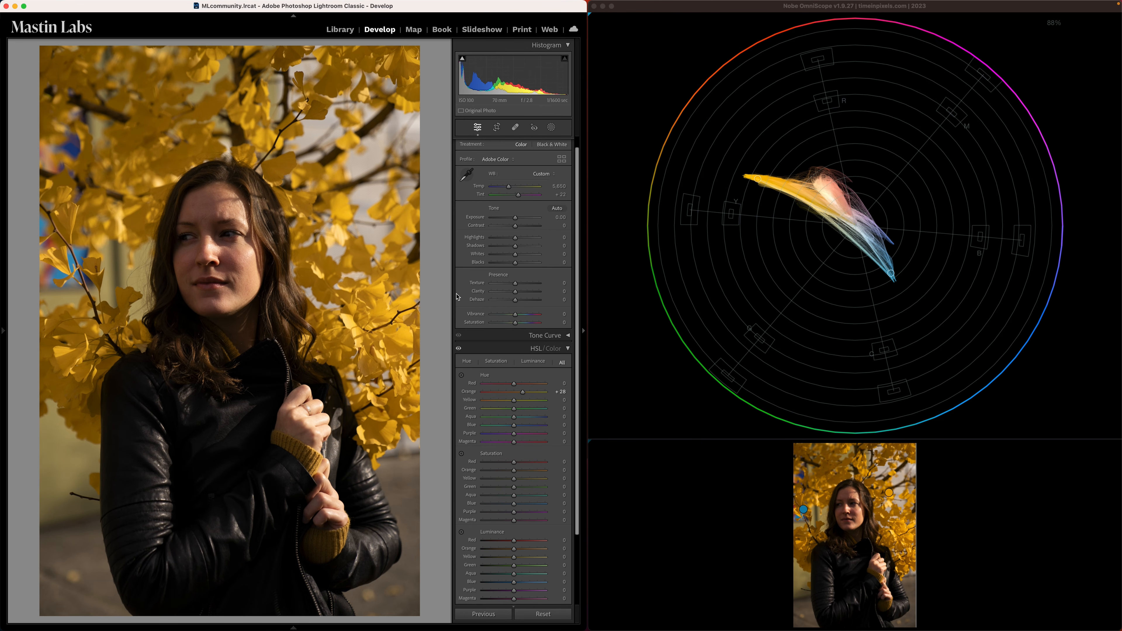
pyautogui.doubleClick(524, 392)
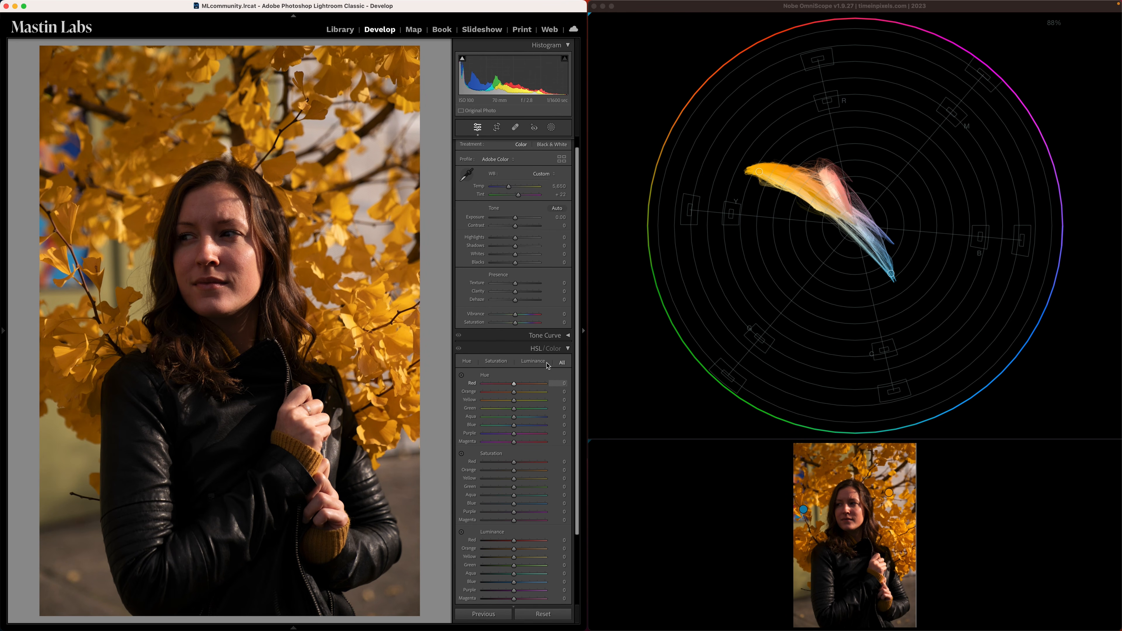
# - Check the Tone Curve adjustments and bring up the HSL hue, saturation and luminance controls
pyautogui.click(568, 347)
pyautogui.click(569, 347)
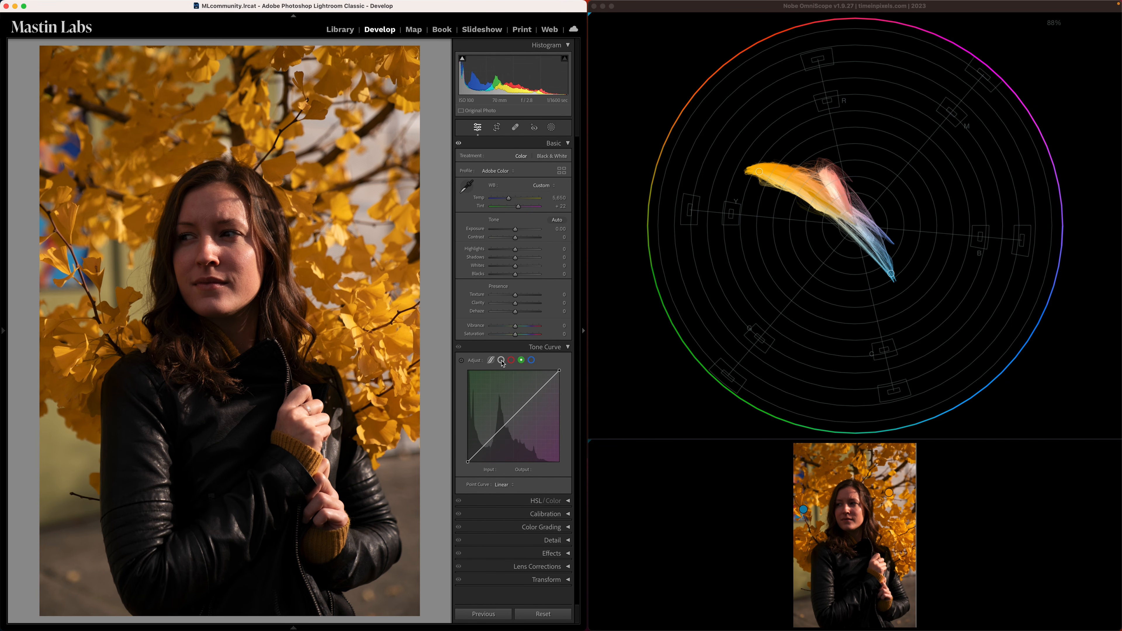
pyautogui.click(568, 347)
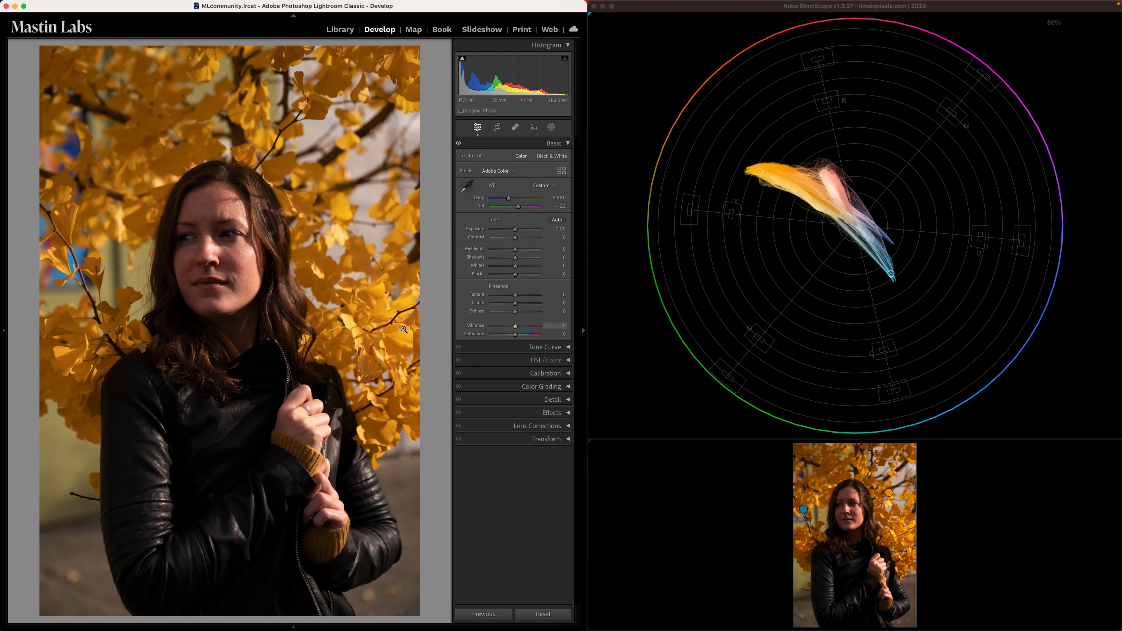
pyautogui.click(567, 361)
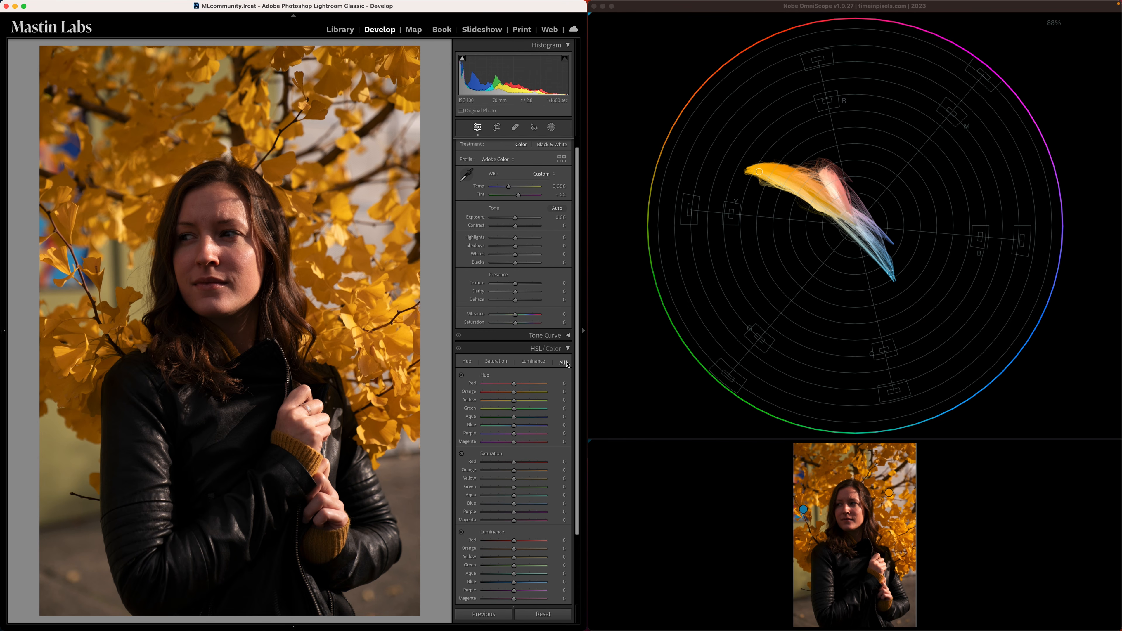
# - Try an HSL Orange hue of +52 with an Exposure of +0.50 and a Temp of 5,020, and compare with the original photo
pyautogui.click(531, 392)
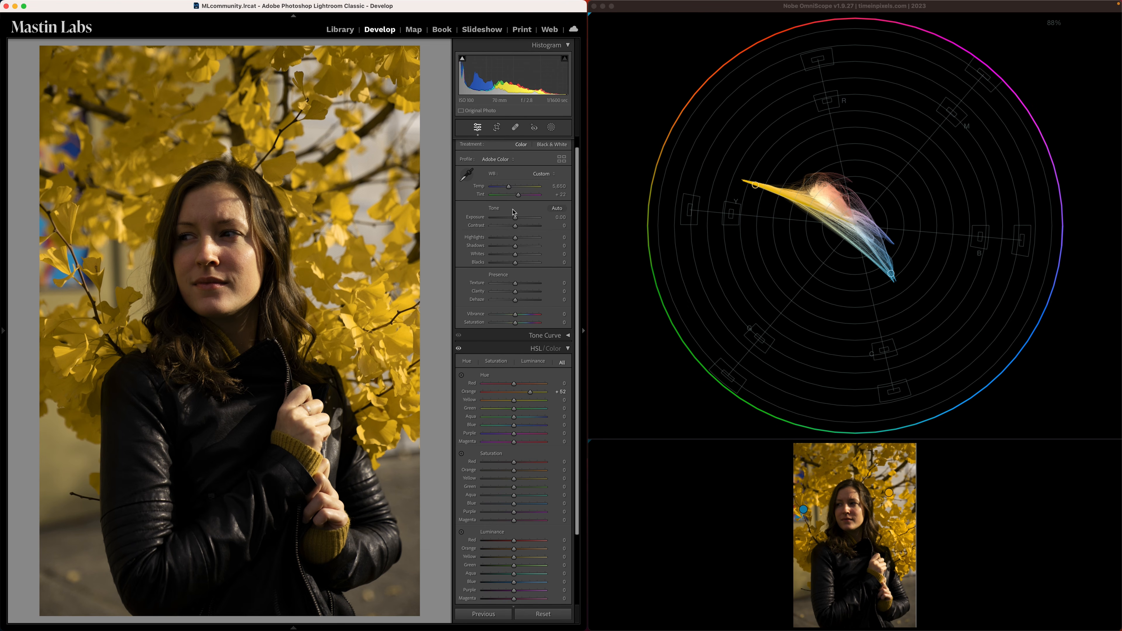
pyautogui.moveTo(515, 218); pyautogui.dragTo(518, 217)
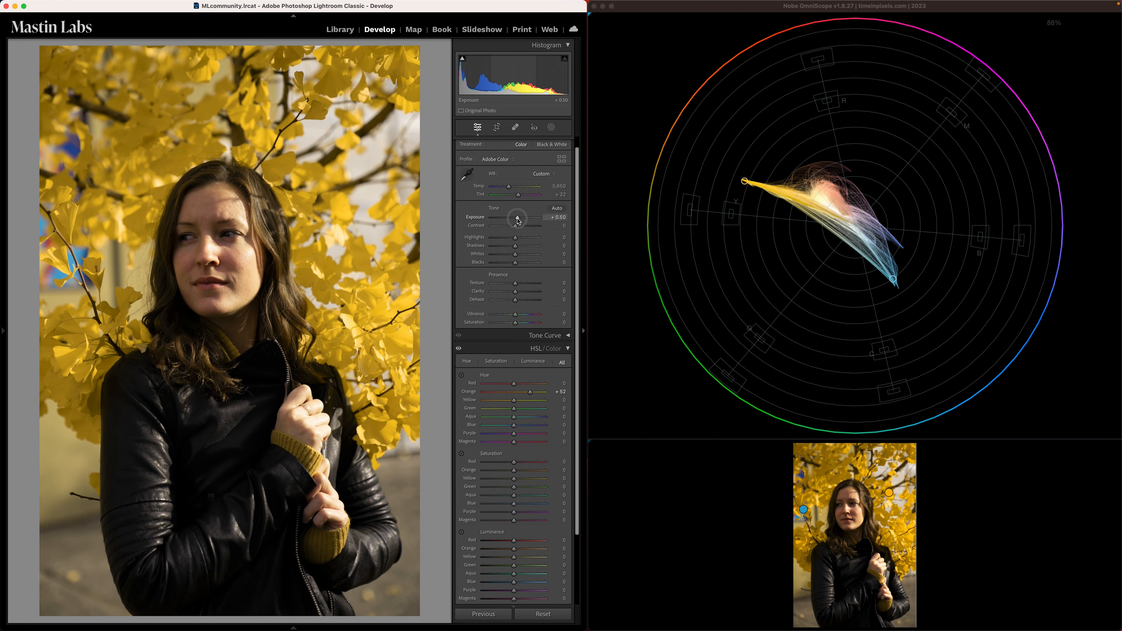
pyautogui.moveTo(509, 187); pyautogui.dragTo(517, 195)
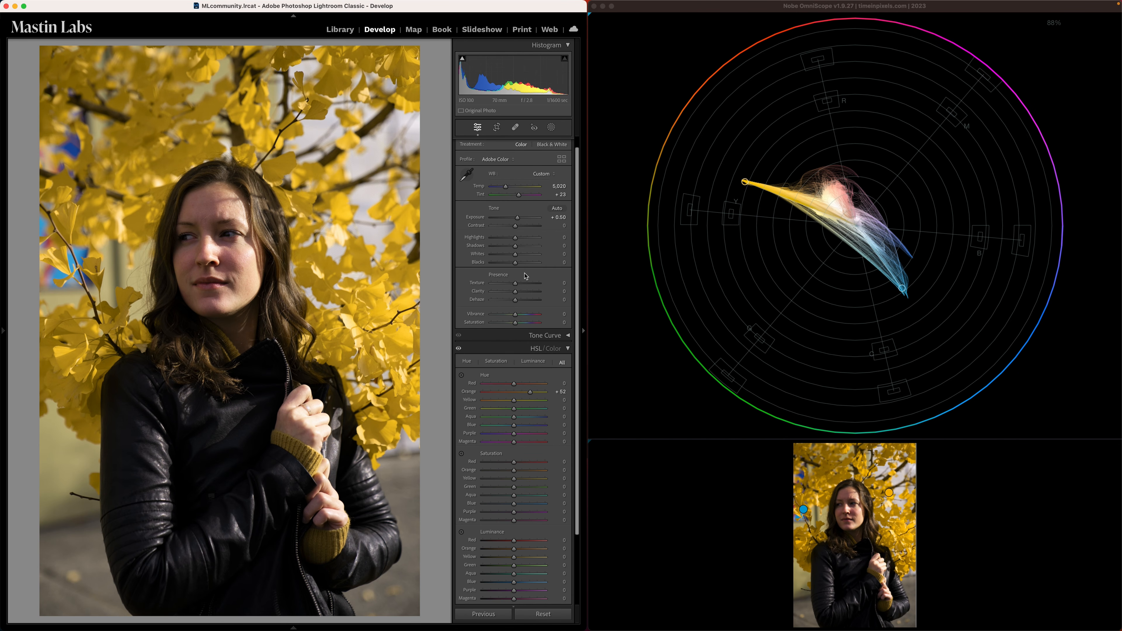
pyautogui.press('\\')
pyautogui.press('\\')
# - Reset the photo's Exposure, Temp, Tint and HSL Orange hue to their starting values
pyautogui.doubleClick(517, 217)
pyautogui.doubleClick(506, 186)
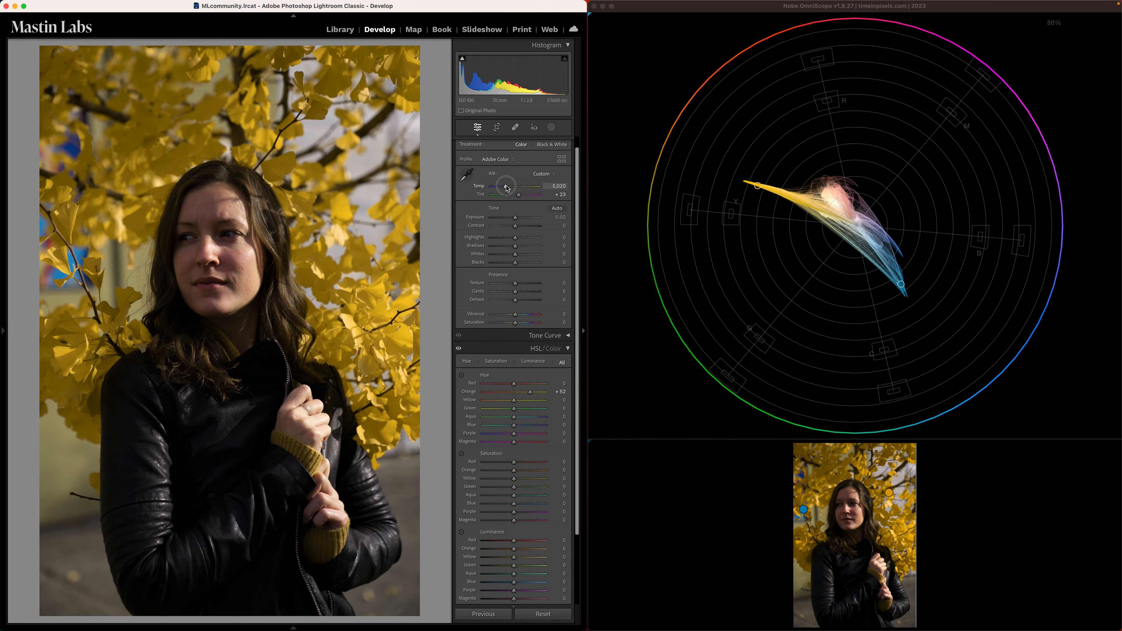
pyautogui.doubleClick(518, 196)
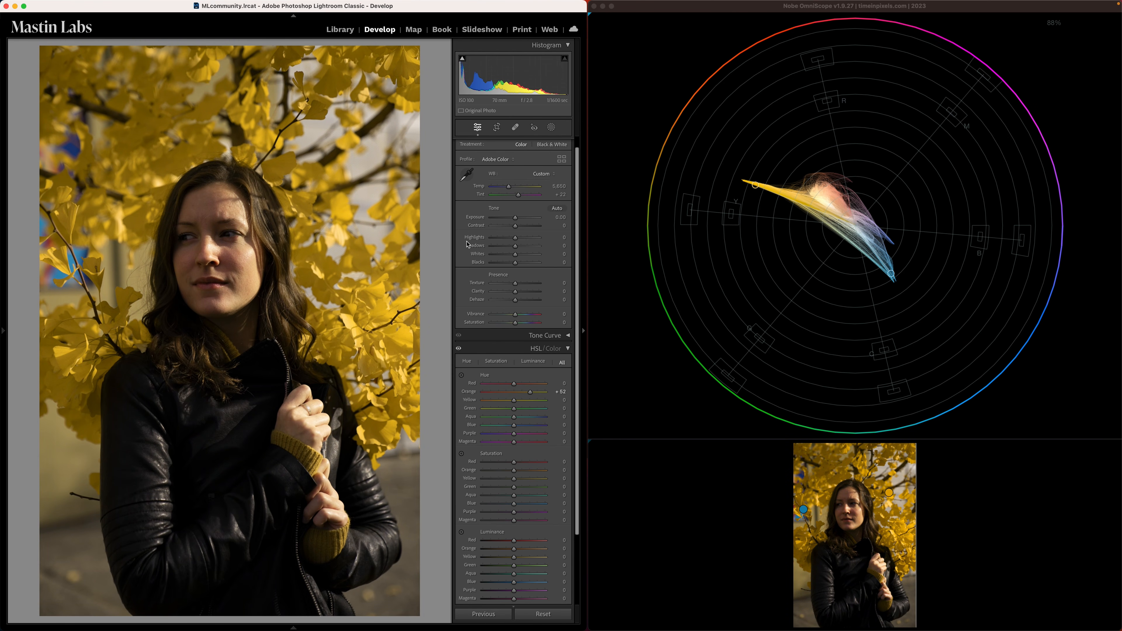
pyautogui.doubleClick(533, 393)
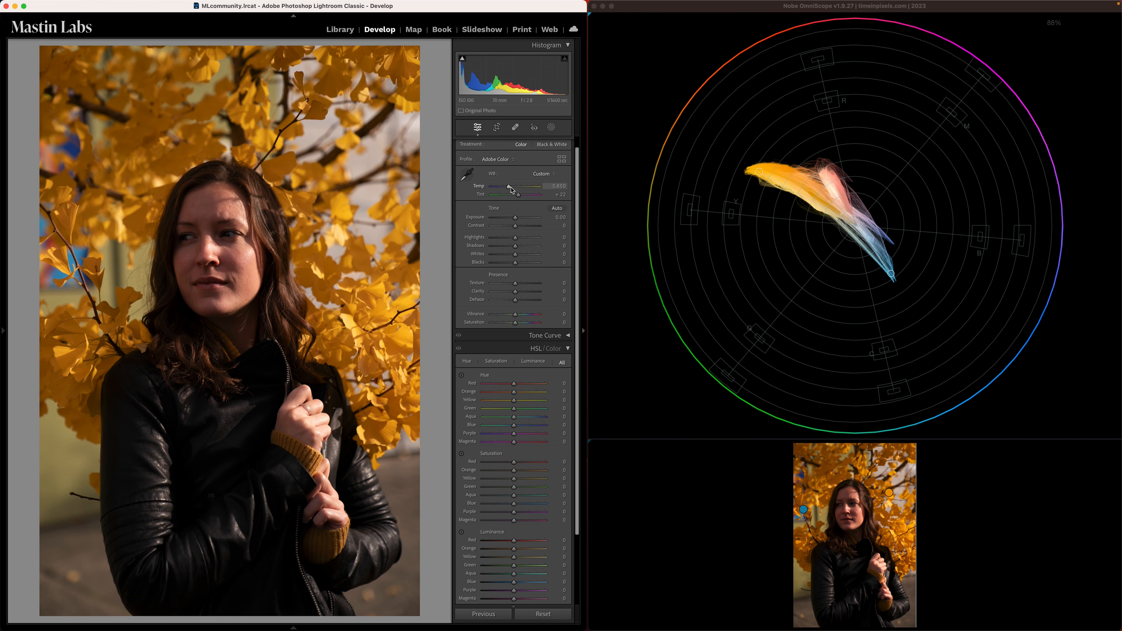
# - Try correcting the white balance to a Temp of 4,900 and Tint of +8, and brighten the Exposure to +0.70
pyautogui.moveTo(511, 189); pyautogui.dragTo(507, 189)
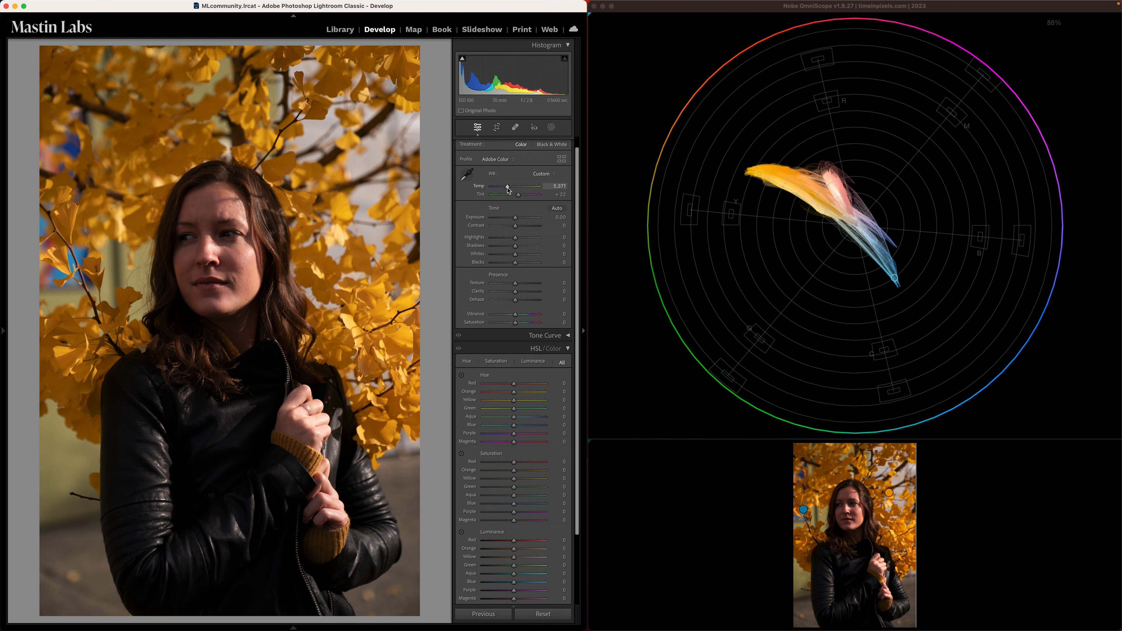
pyautogui.doubleClick(508, 188)
pyautogui.moveTo(508, 189)
pyautogui.mouseDown()
pyautogui.moveTo(496, 189)
pyautogui.moveTo(515, 197)
pyautogui.mouseUp()
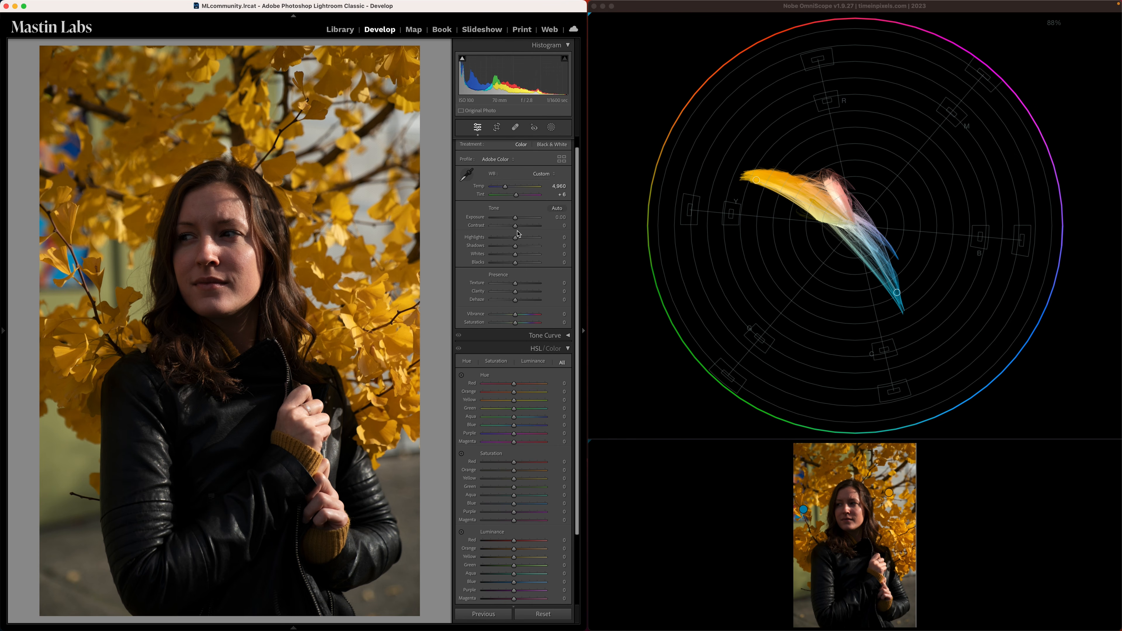
pyautogui.moveTo(516, 217); pyautogui.dragTo(521, 220)
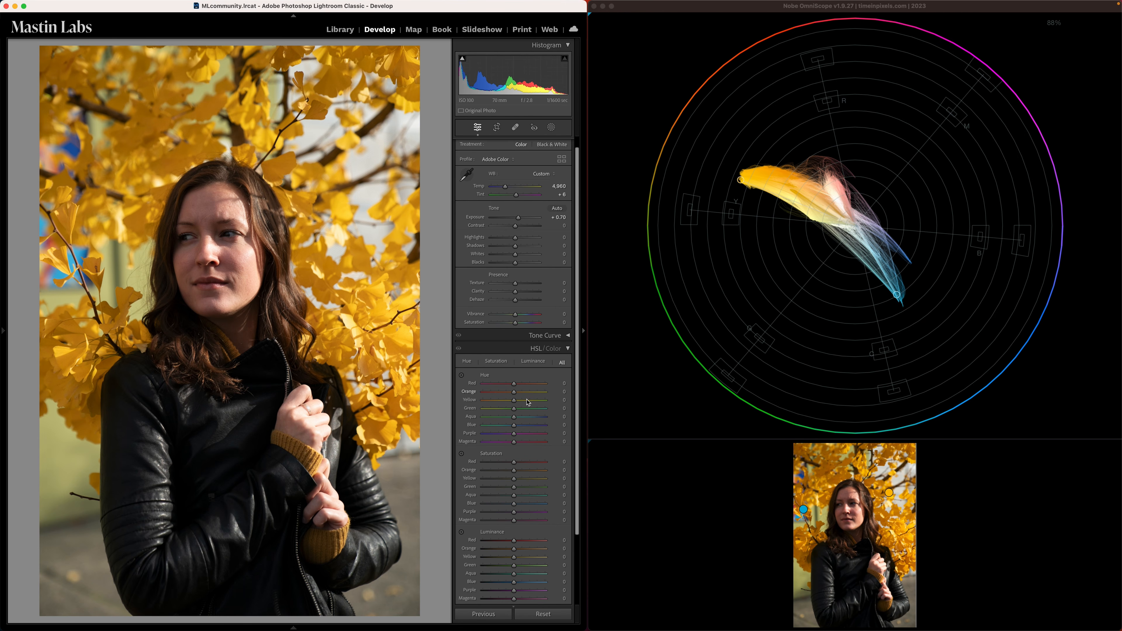
# - Shift the HSL Orange hue to +52 and rebalance to an Exposure of +0.60, Temp of 5,231 and Tint of +25
pyautogui.moveTo(529, 396); pyautogui.dragTo(531, 396)
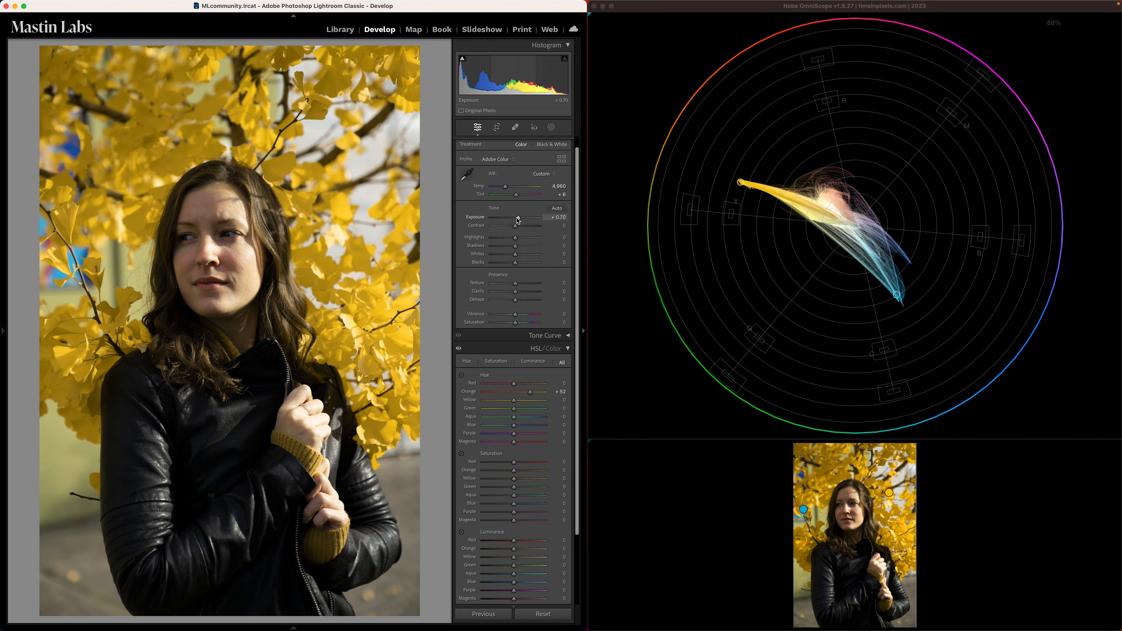
pyautogui.moveTo(518, 217); pyautogui.dragTo(517, 217)
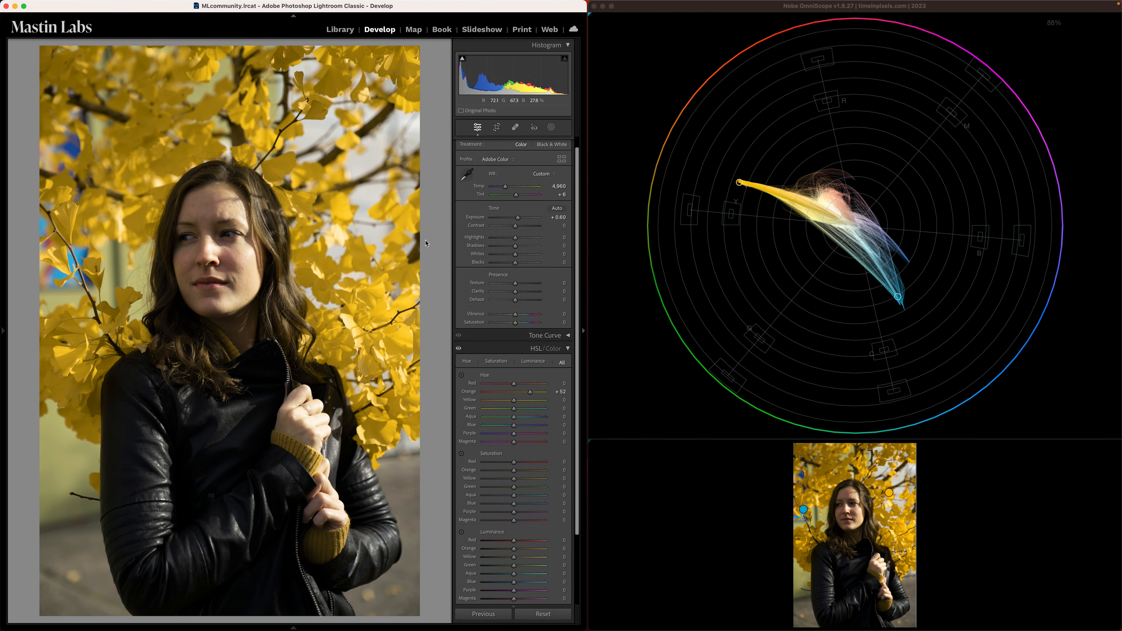
pyautogui.moveTo(516, 197)
pyautogui.mouseDown()
pyautogui.moveTo(505, 187)
pyautogui.moveTo(522, 199)
pyautogui.mouseUp()
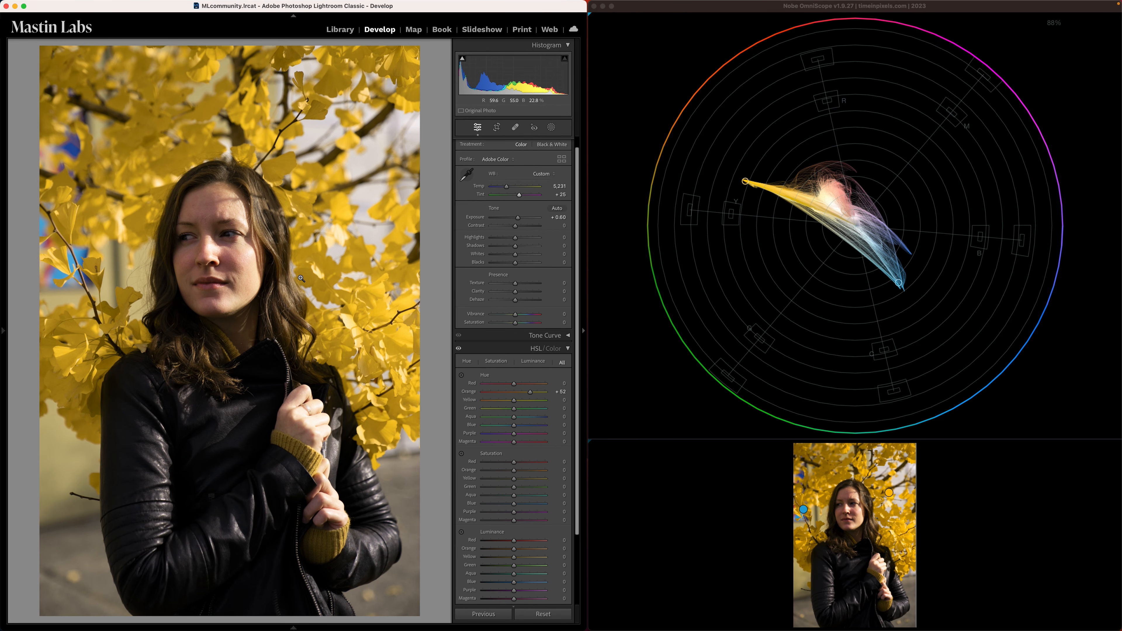
# - Return the Exposure, white balance Temp and Tint, and the HSL Orange hue to their defaults
pyautogui.doubleClick(518, 218)
pyautogui.doubleClick(507, 187)
pyautogui.doubleClick(515, 195)
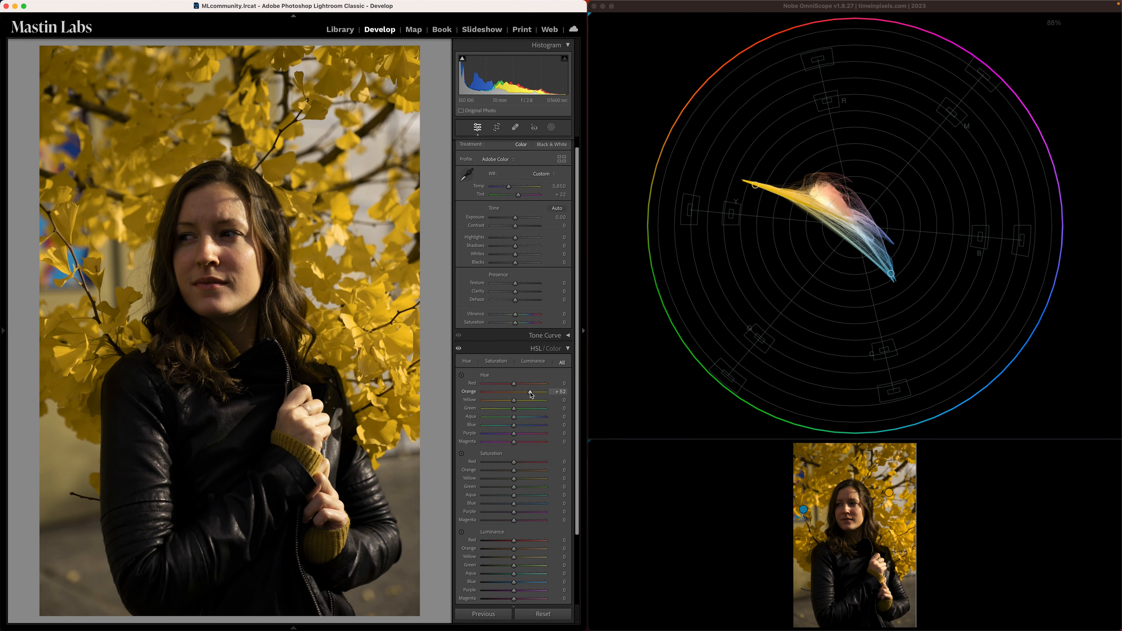
pyautogui.doubleClick(529, 392)
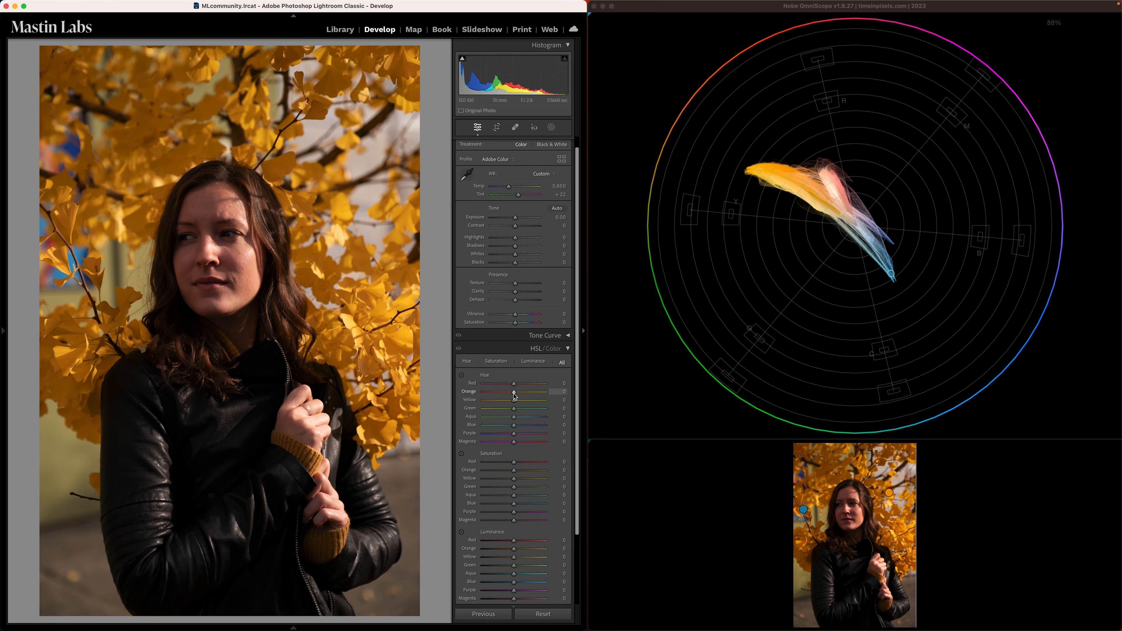
# - Try an Orange hue of +52 with Exposure +0.60, Temp 5,259 and Tint +28, and reset all the photo's adjustments
pyautogui.moveTo(513, 392); pyautogui.dragTo(530, 393)
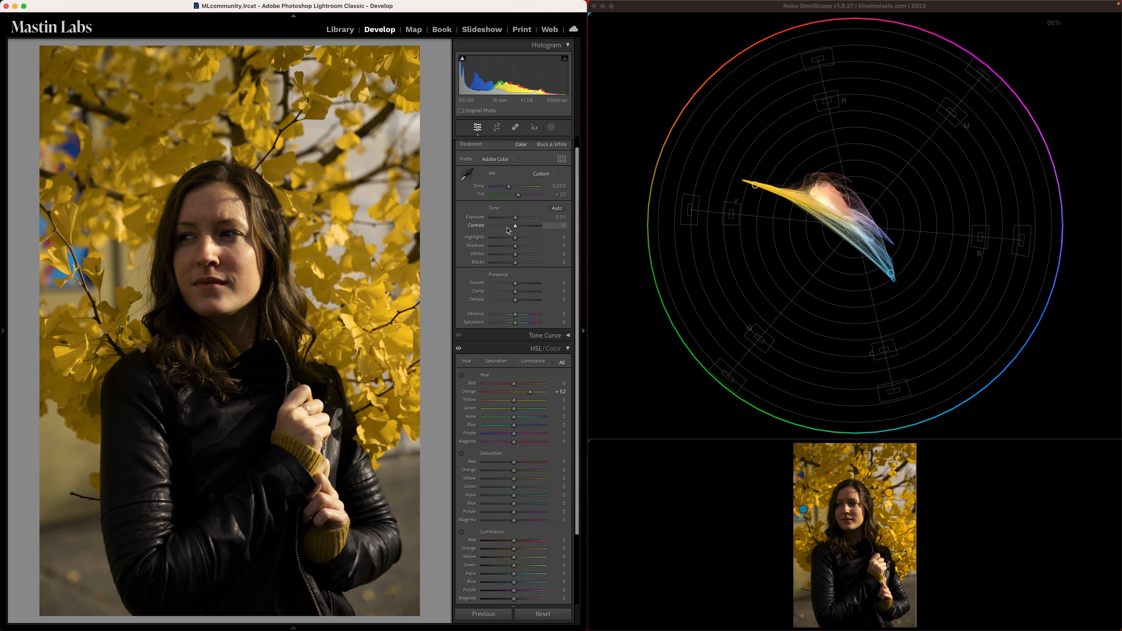
pyautogui.moveTo(515, 217); pyautogui.dragTo(518, 220)
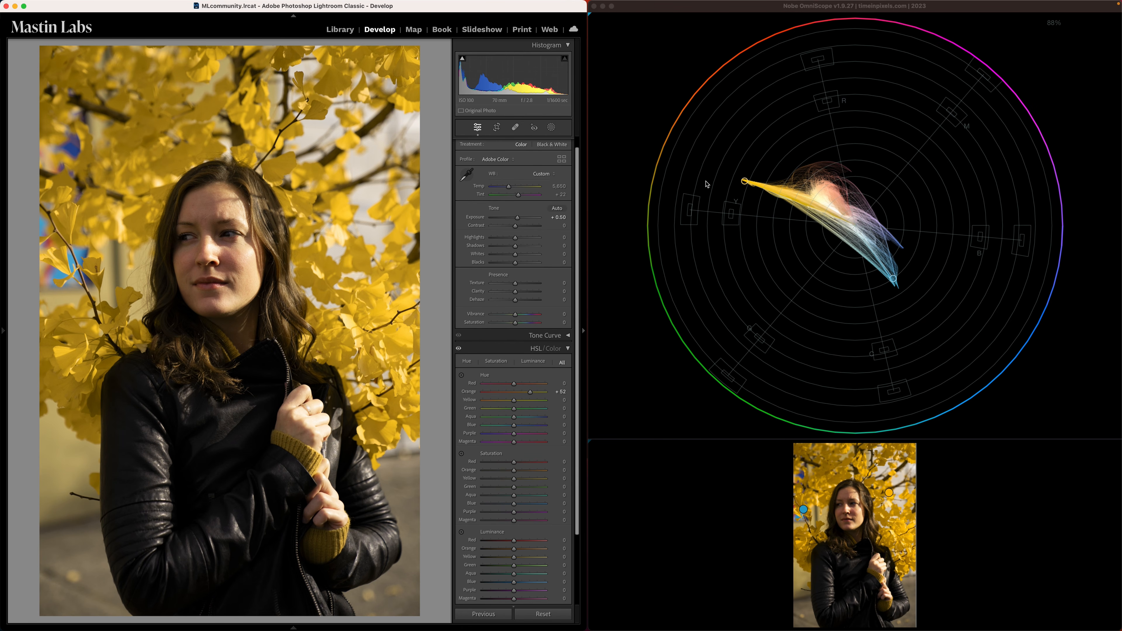
pyautogui.doubleClick(518, 218)
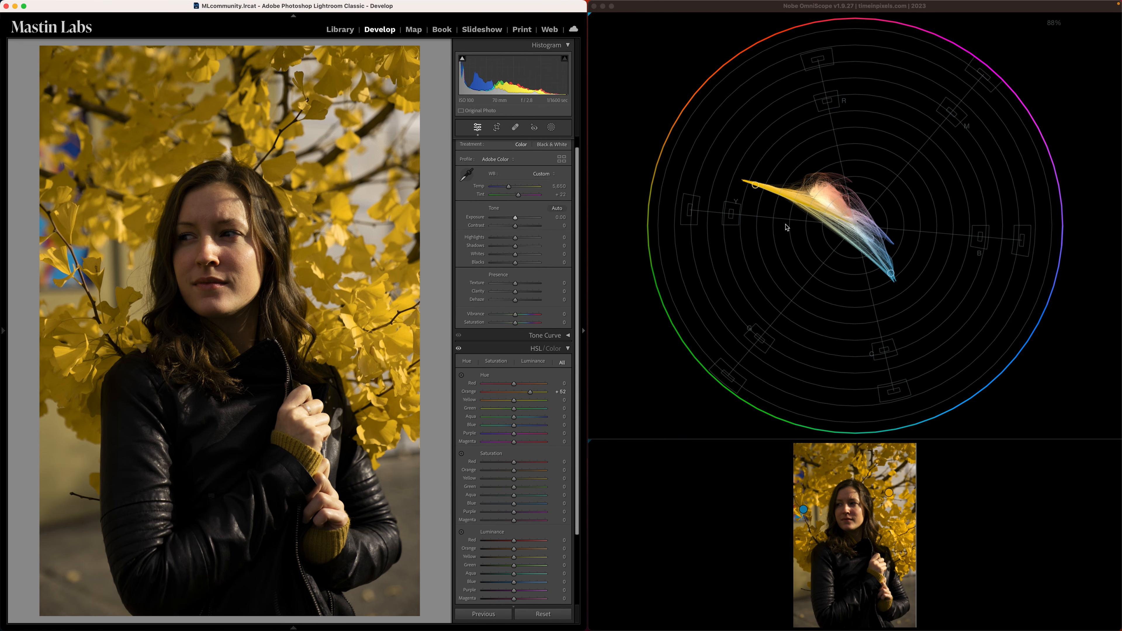
pyautogui.moveTo(515, 218); pyautogui.dragTo(519, 224)
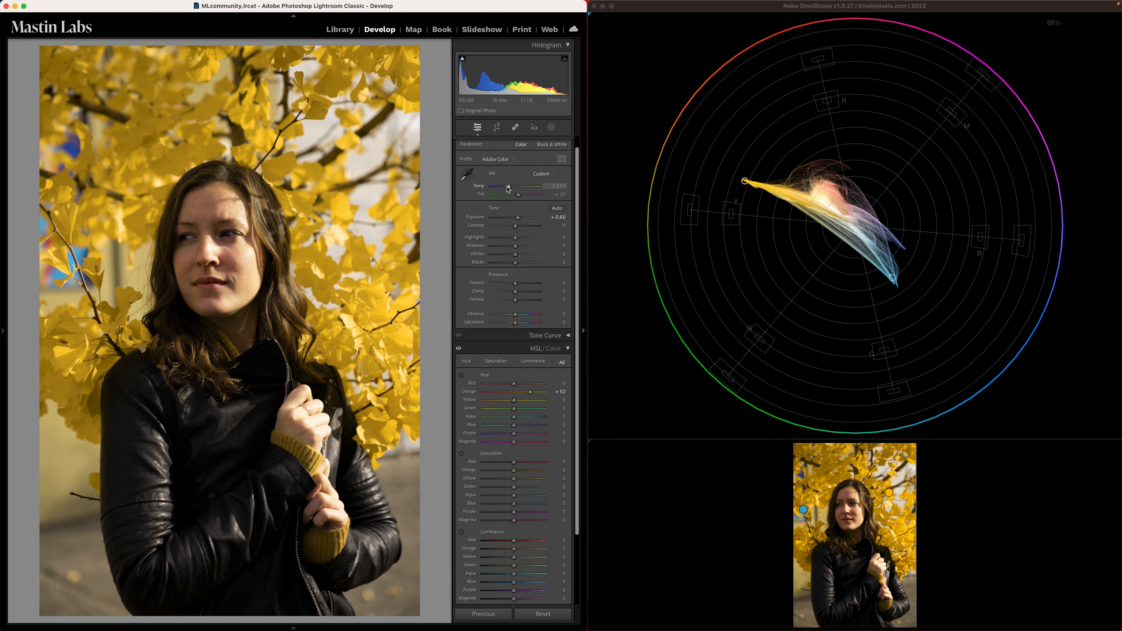
pyautogui.moveTo(508, 189); pyautogui.dragTo(522, 197)
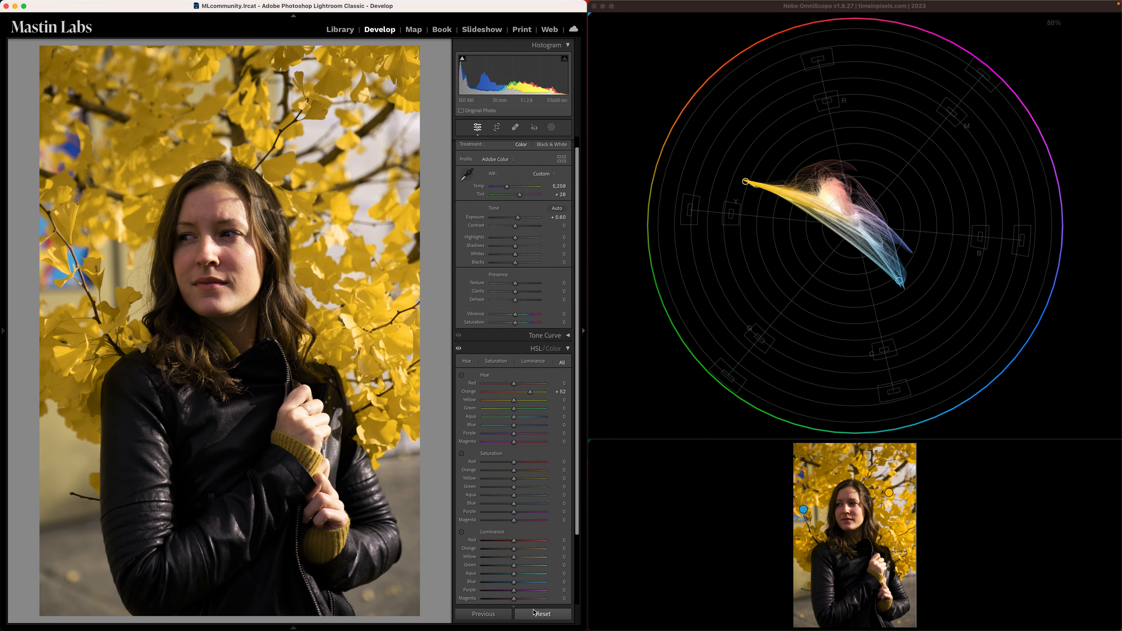
pyautogui.click(543, 614)
pyautogui.click(569, 347)
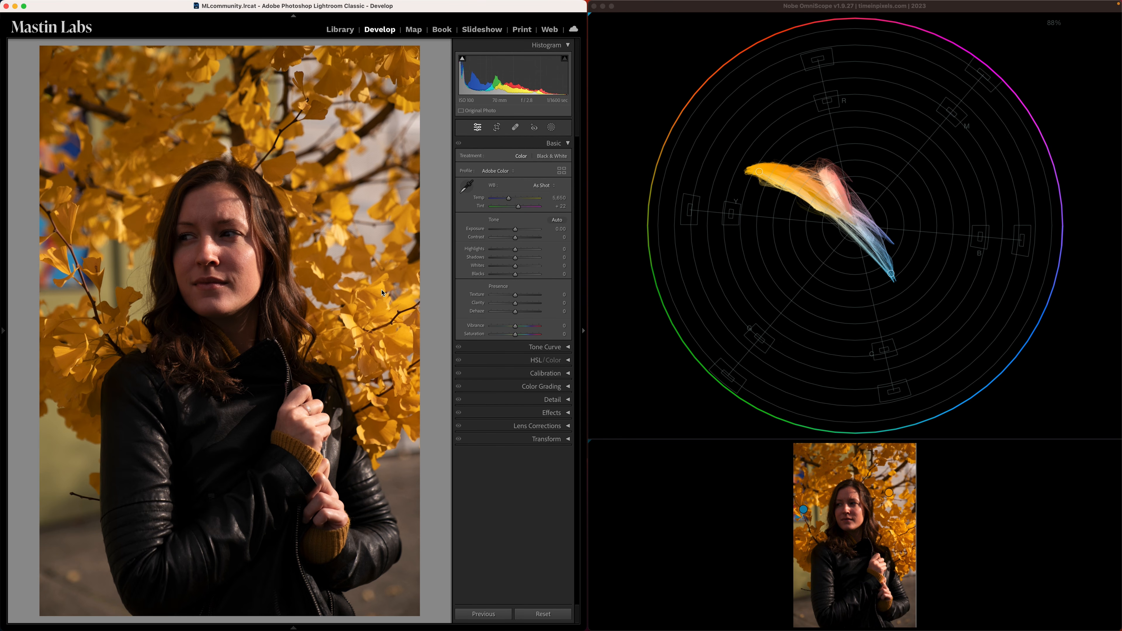
# - Apply the 1a. Cinema 50 preset from Mastin Labs - Cinema Everyday to the uncorrected photo
pyautogui.click(5, 331)
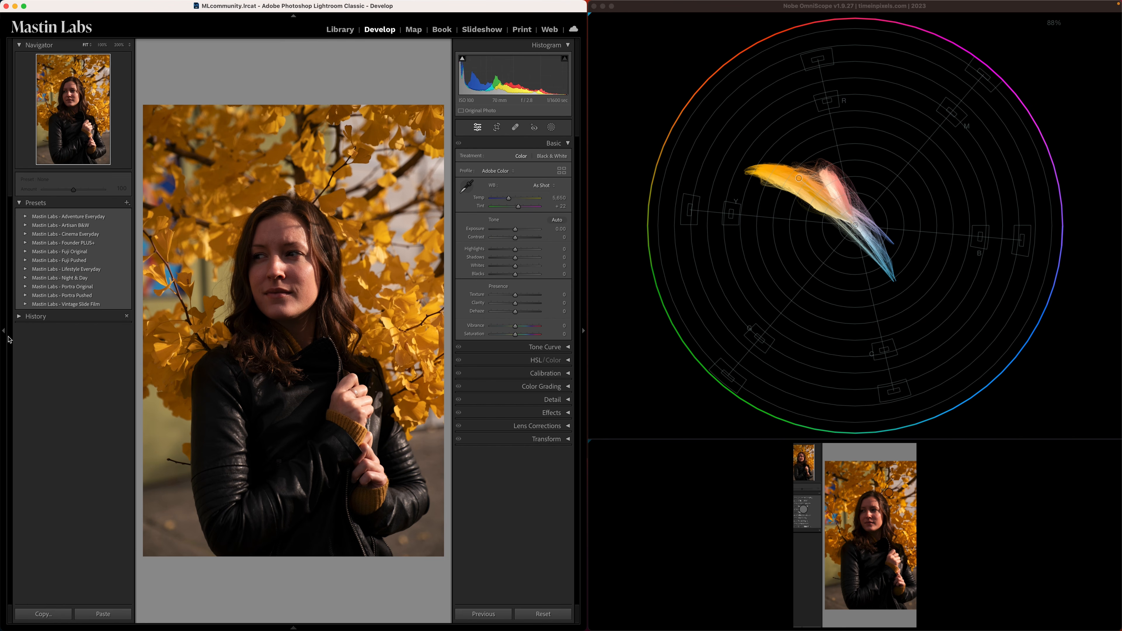
pyautogui.click(26, 234)
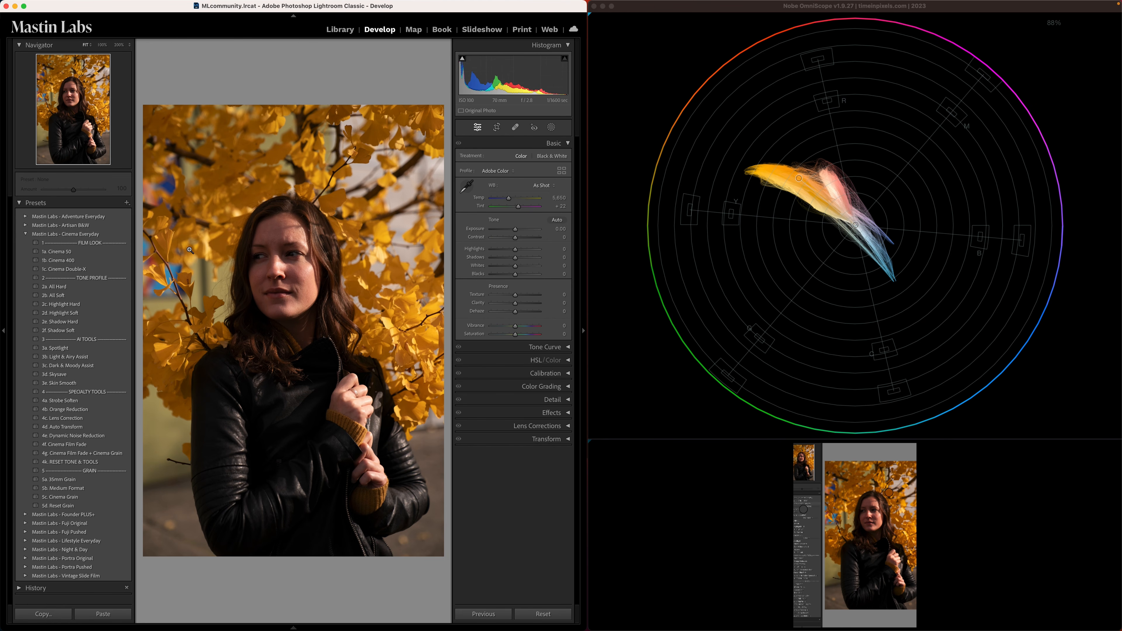
pyautogui.click(122, 252)
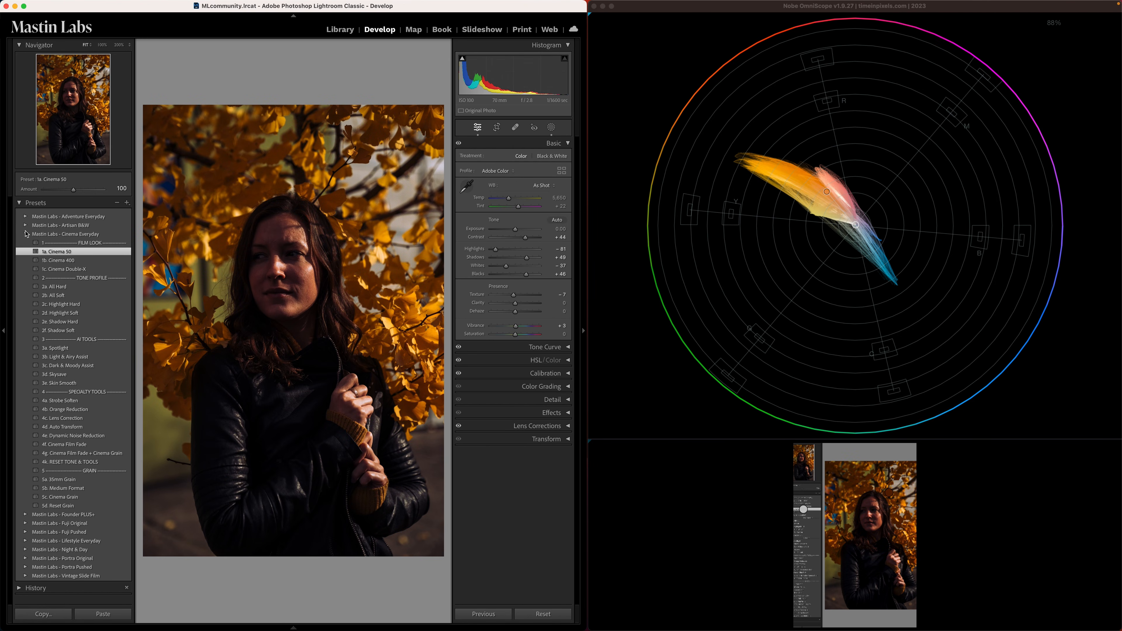
pyautogui.click(26, 235)
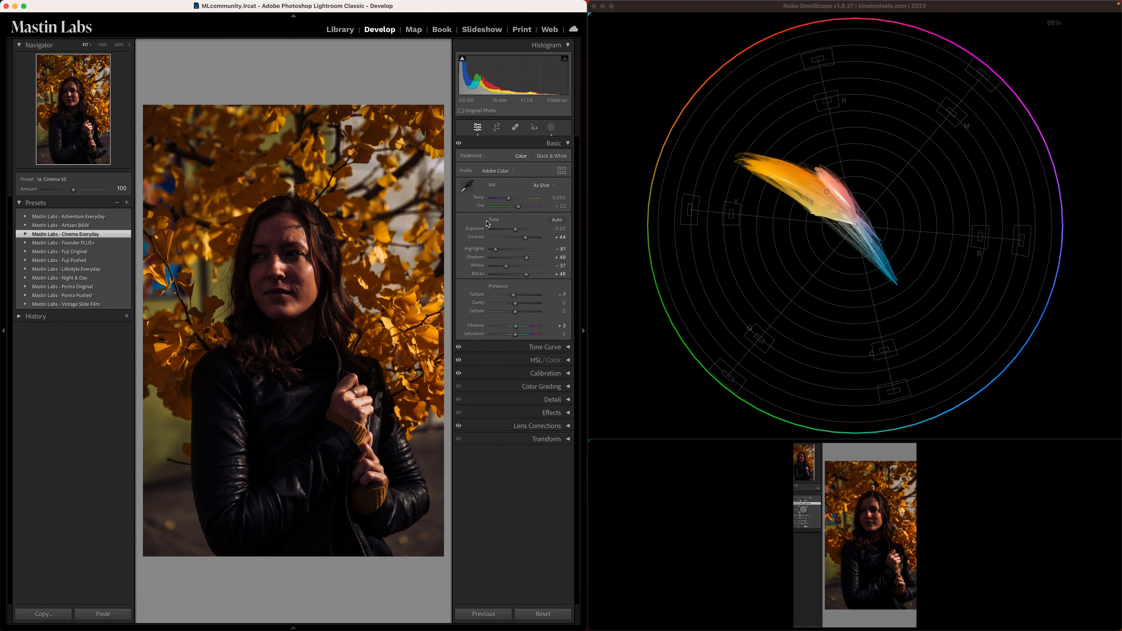
# - Compare the photo and its vectorscope before and after the preset with the presets list hidden
pyautogui.press('\\')
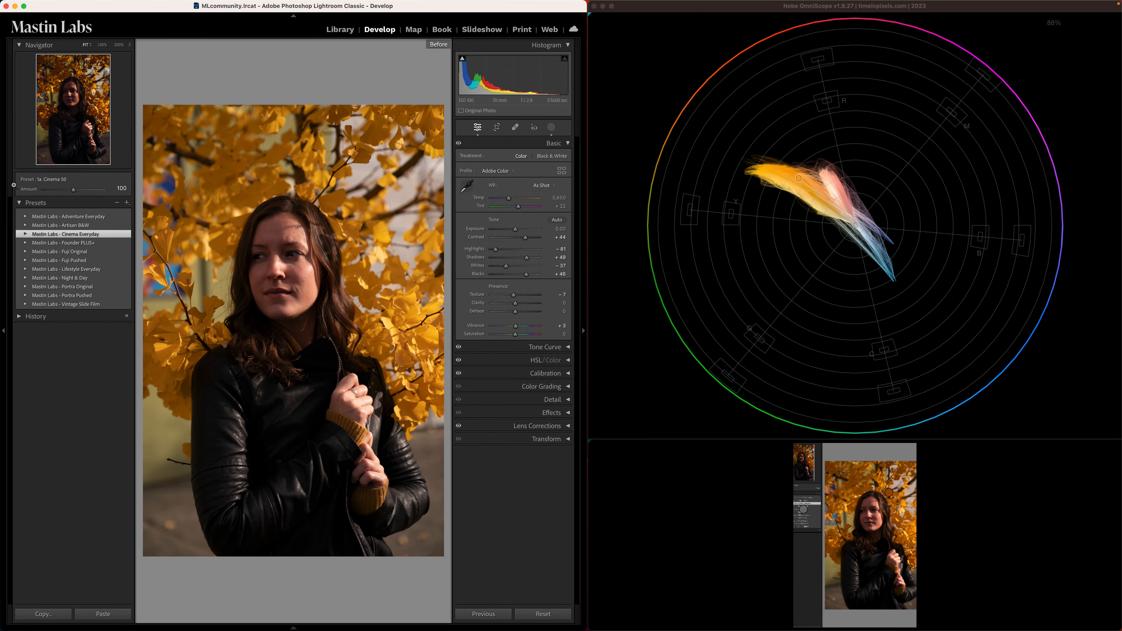
pyautogui.click(3, 331)
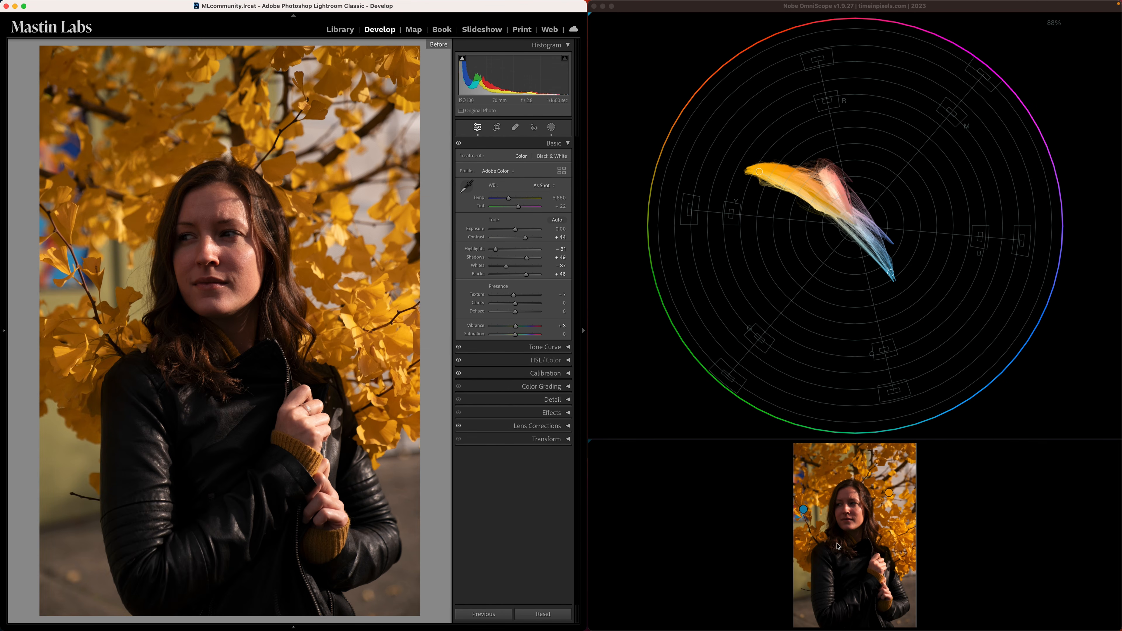
pyautogui.press('\\')
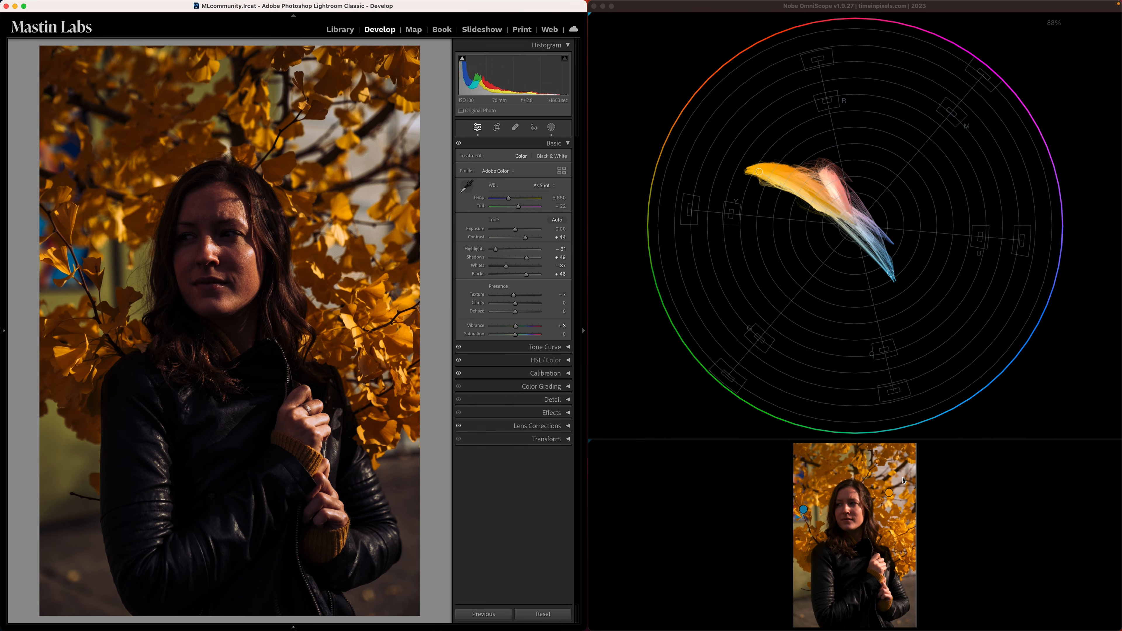
pyautogui.press('\\')
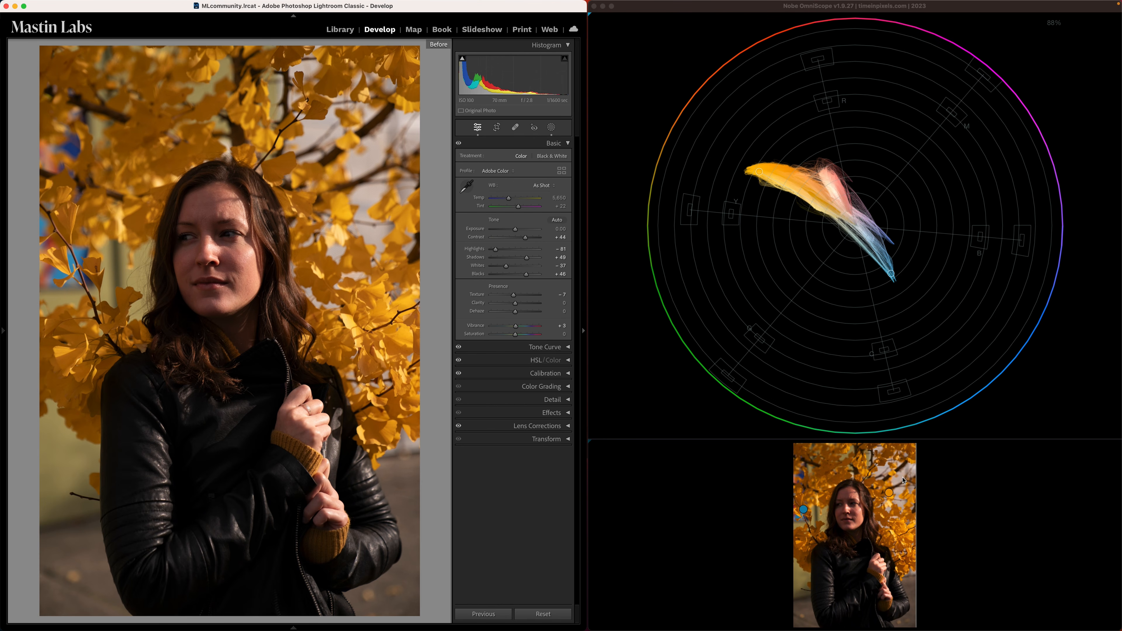
pyautogui.press('\\')
pyautogui.press('\\')
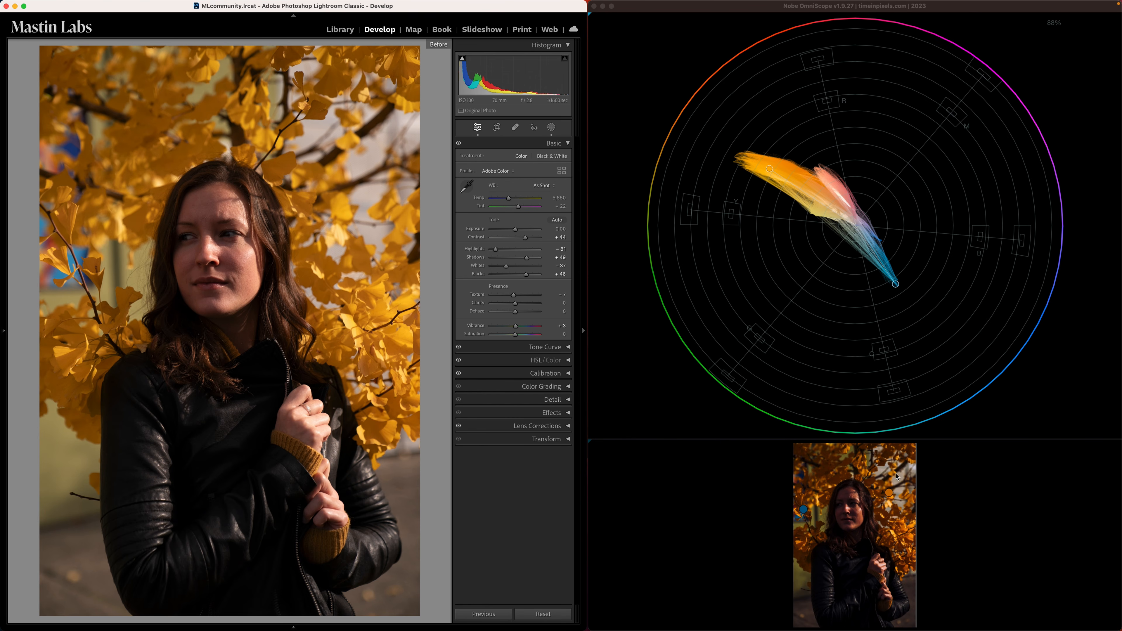
pyautogui.press('\\')
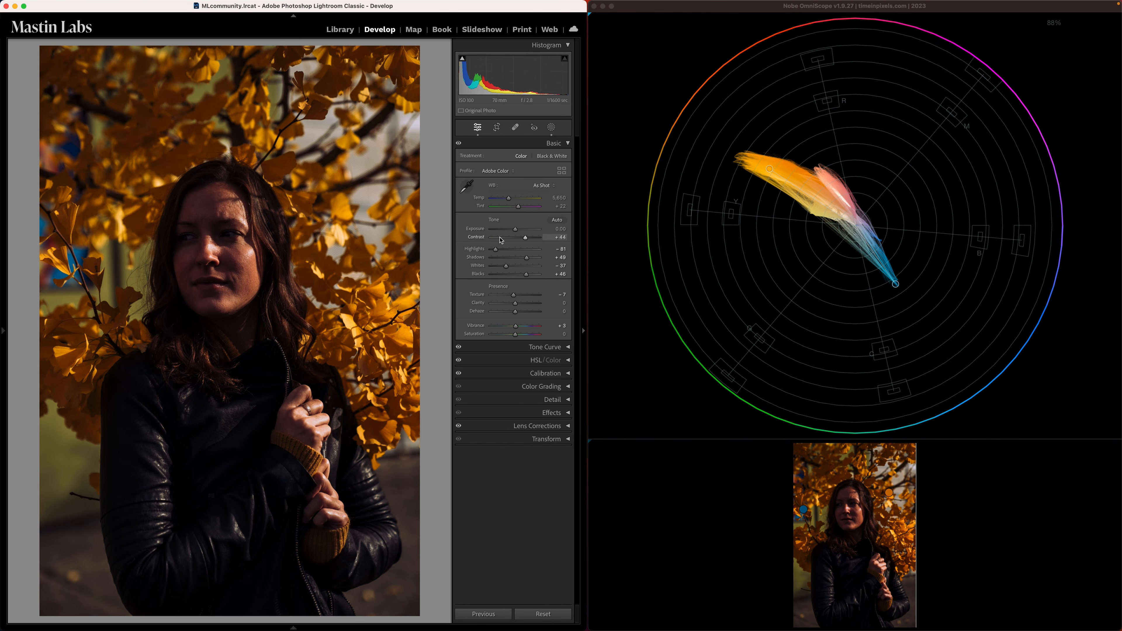
# - Try correcting the preset-treated photo to Exposure +1.15, Temp 5,128 and Tint +18, and reset all its adjustments
pyautogui.moveTo(515, 229); pyautogui.dragTo(517, 206)
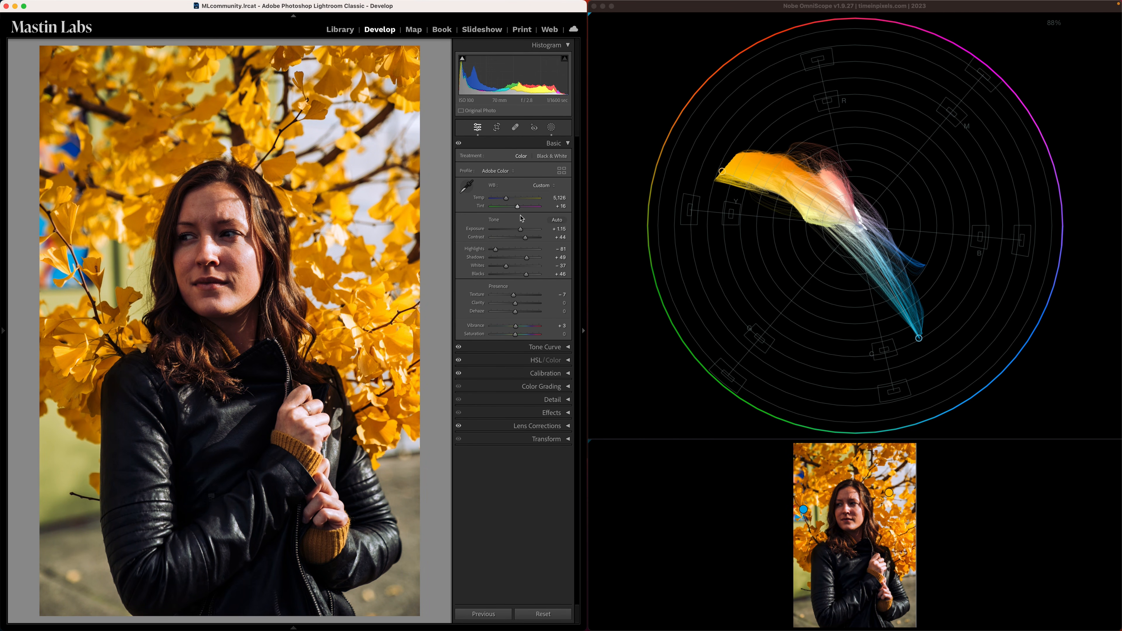
pyautogui.click(557, 618)
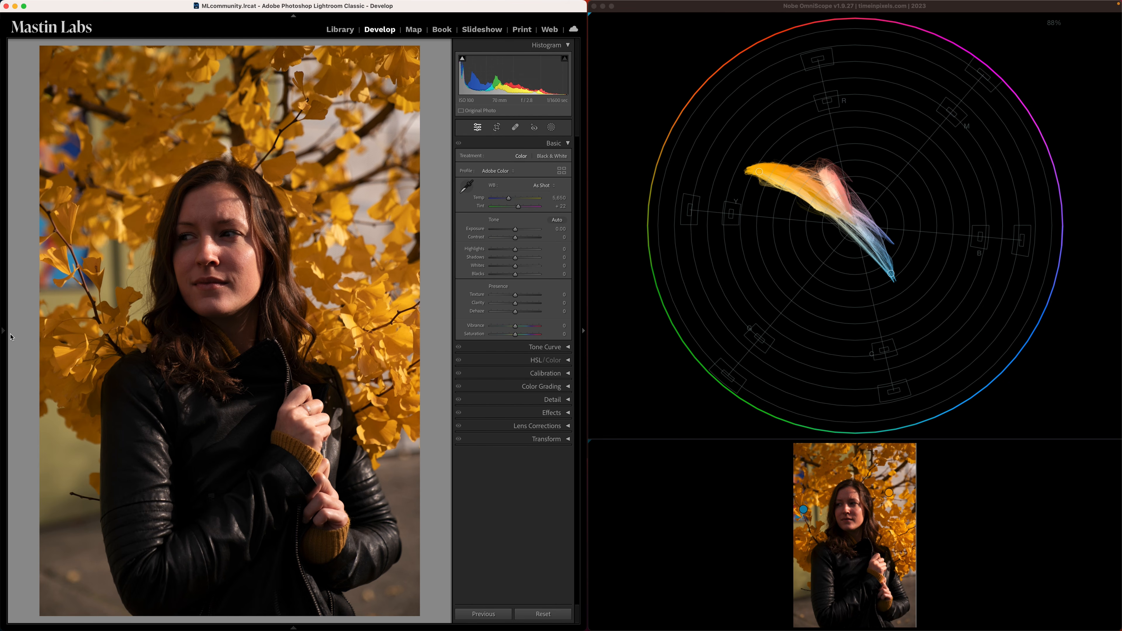
# - Correct the unedited photo to an Exposure of +0.90, a Temp of 5,035 and a Tint of +14
pyautogui.moveTo(5, 335)
pyautogui.moveTo(515, 229)
pyautogui.mouseDown()
pyautogui.moveTo(507, 201)
pyautogui.moveTo(516, 209)
pyautogui.mouseUp()
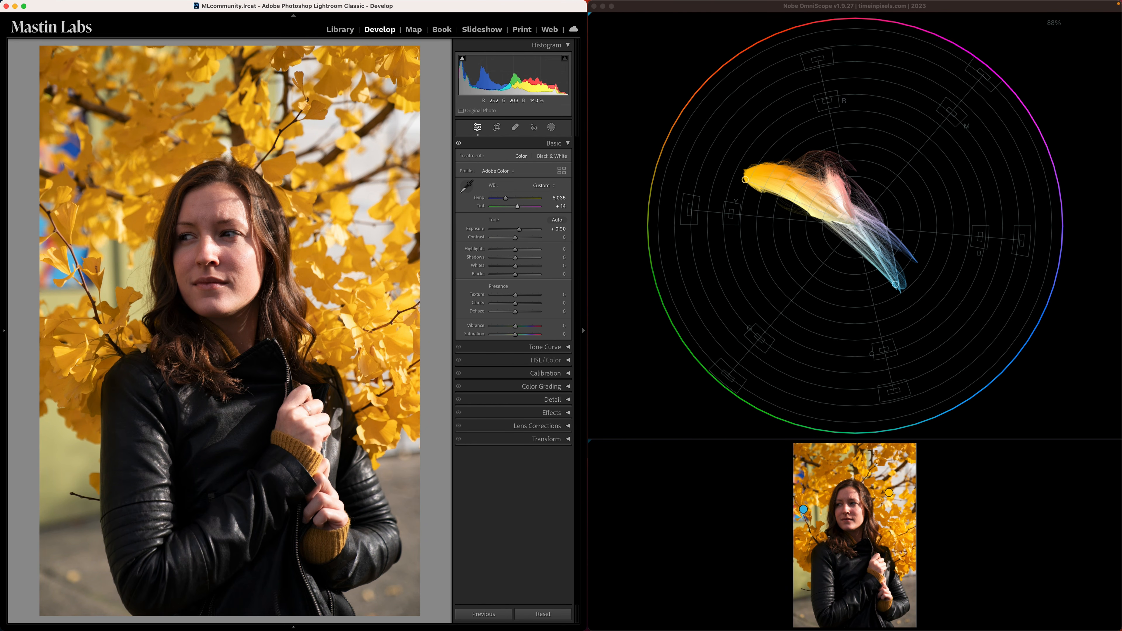
# - Apply the 1a. Cinema 50 preset from Mastin Labs - Cinema Everyday to the corrected photo
pyautogui.click(6, 331)
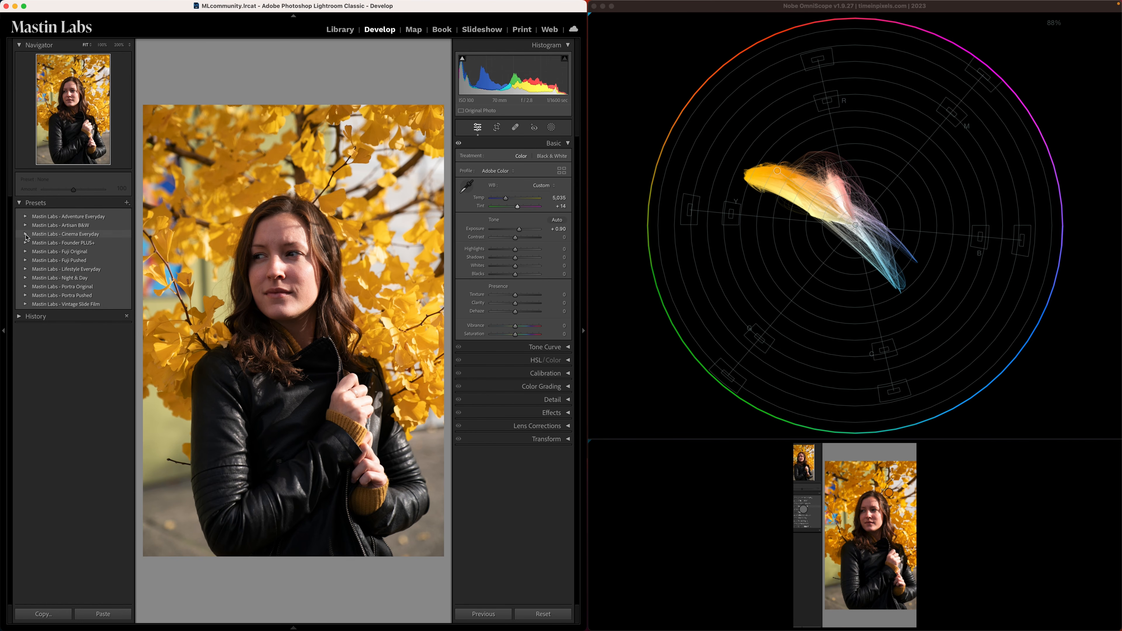
pyautogui.click(27, 234)
pyautogui.click(34, 250)
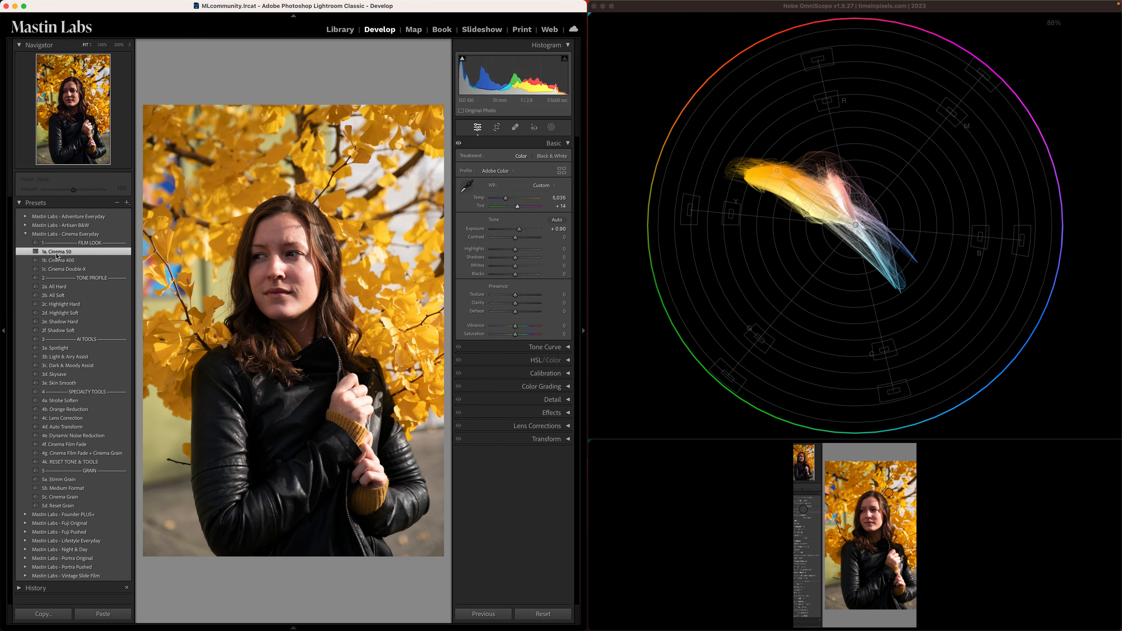
# - Try correcting the preset-treated photo to Exposure +1.45, Temp 4,858 and Tint +23 with the presets list hidden
pyautogui.click(26, 235)
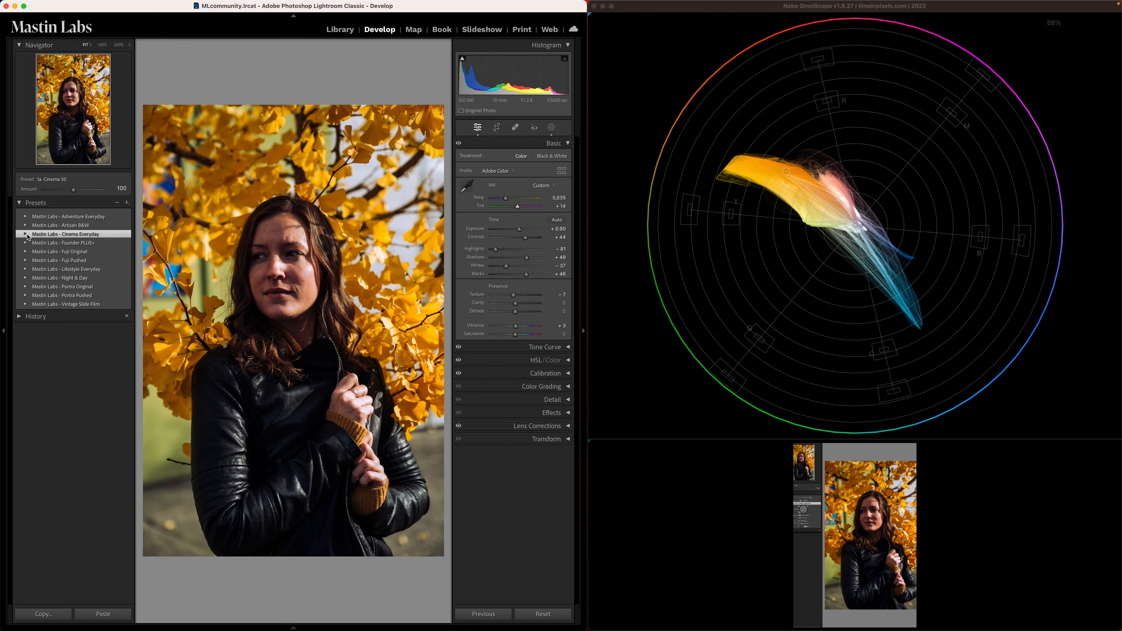
pyautogui.click(6, 332)
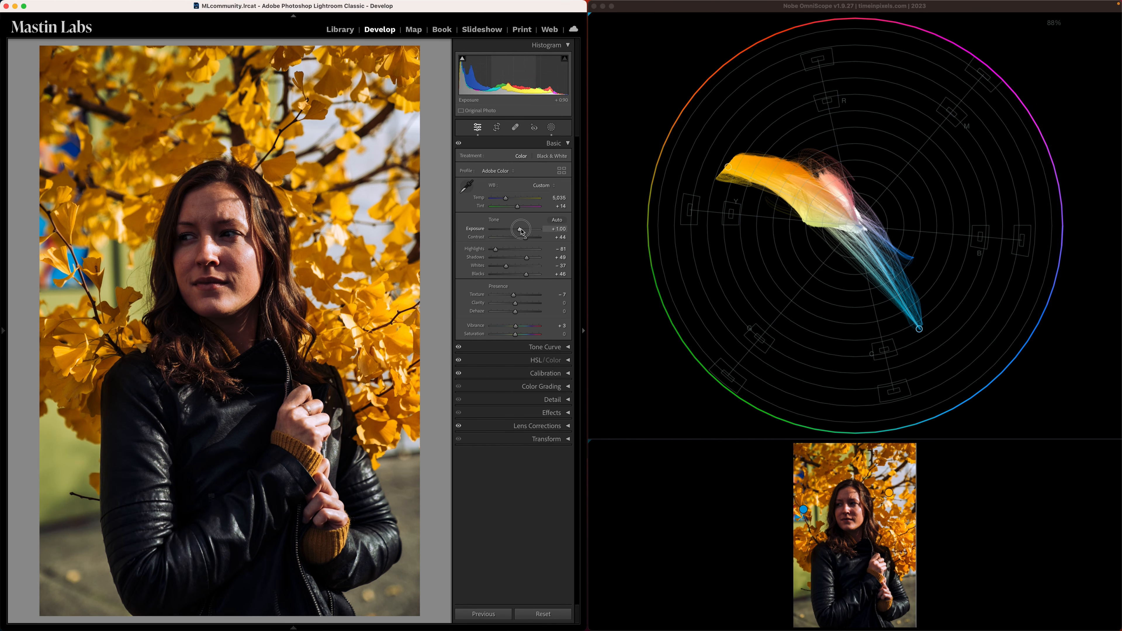
pyautogui.moveTo(521, 230); pyautogui.dragTo(523, 231)
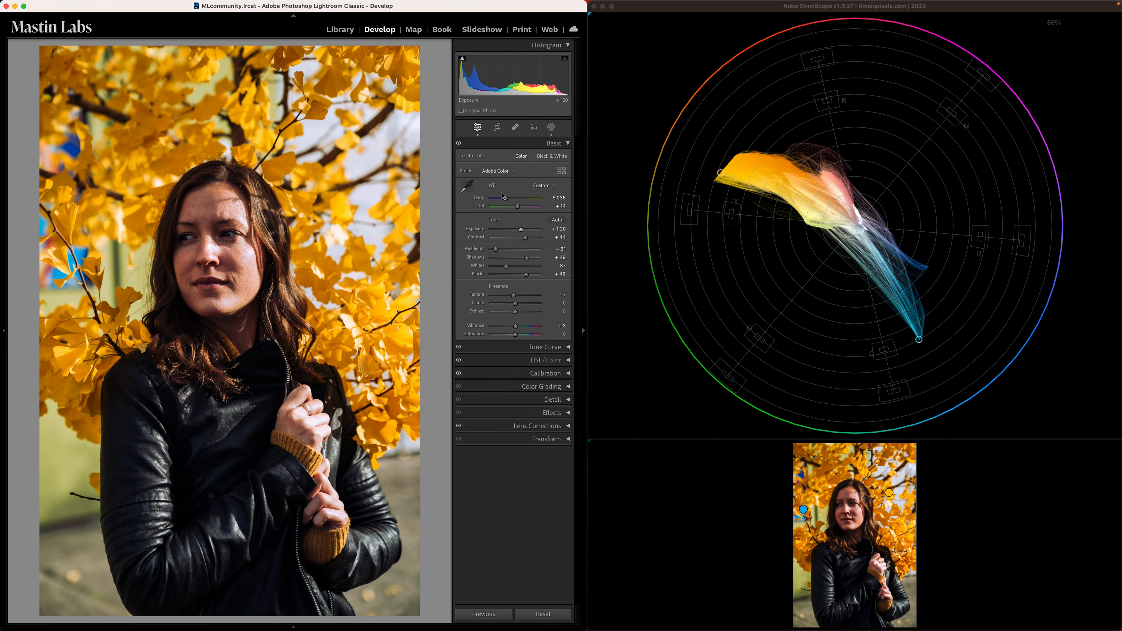
pyautogui.click(506, 199)
pyautogui.moveTo(507, 202); pyautogui.dragTo(506, 202)
pyautogui.moveTo(517, 208); pyautogui.dragTo(509, 202)
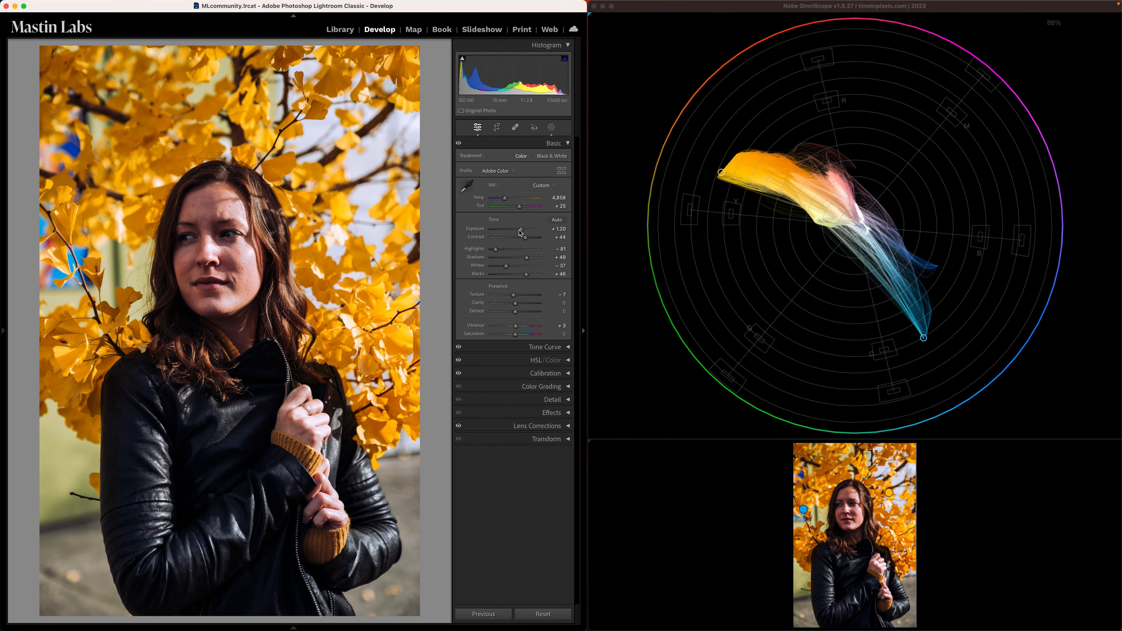
pyautogui.click(520, 207)
pyautogui.moveTo(520, 208); pyautogui.dragTo(521, 233)
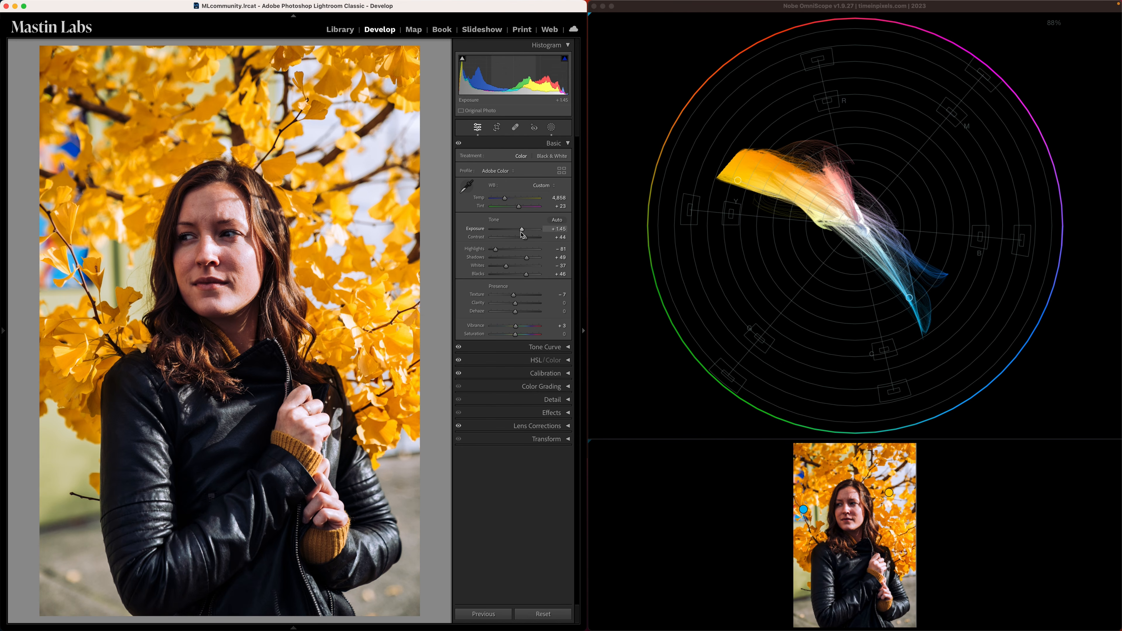
# - Compare the corrected photo with its unedited version on the vectorscope, and reset all its adjustments
pyautogui.press('\\')
pyautogui.press('\\')
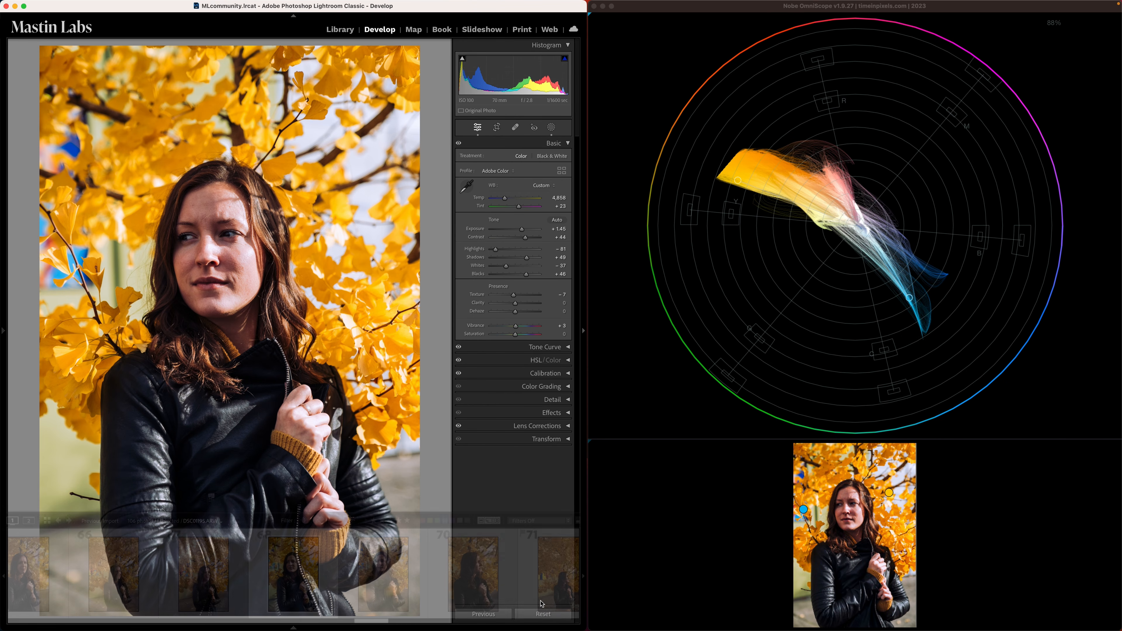
pyautogui.press('super+shift+r')
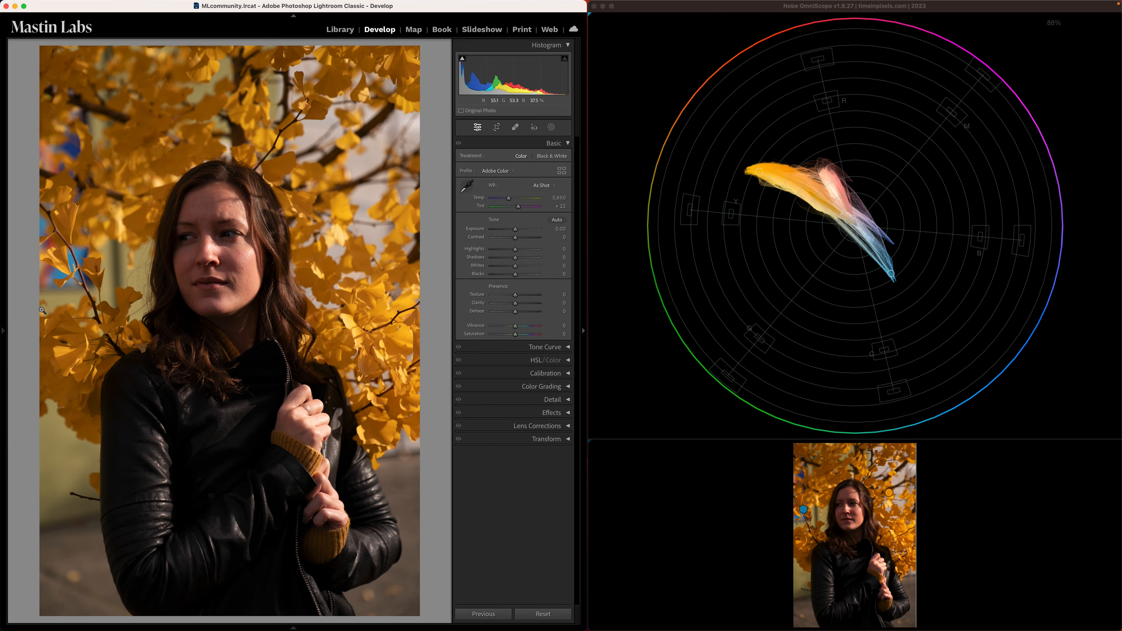
# - Apply the 1a. Cinema 50 preset from Mastin Labs - Cinema Everyday, correct to Exposure +1.50, Temp 5,110 and Tint +14, and hide the presets list
pyautogui.moveTo(4, 332)
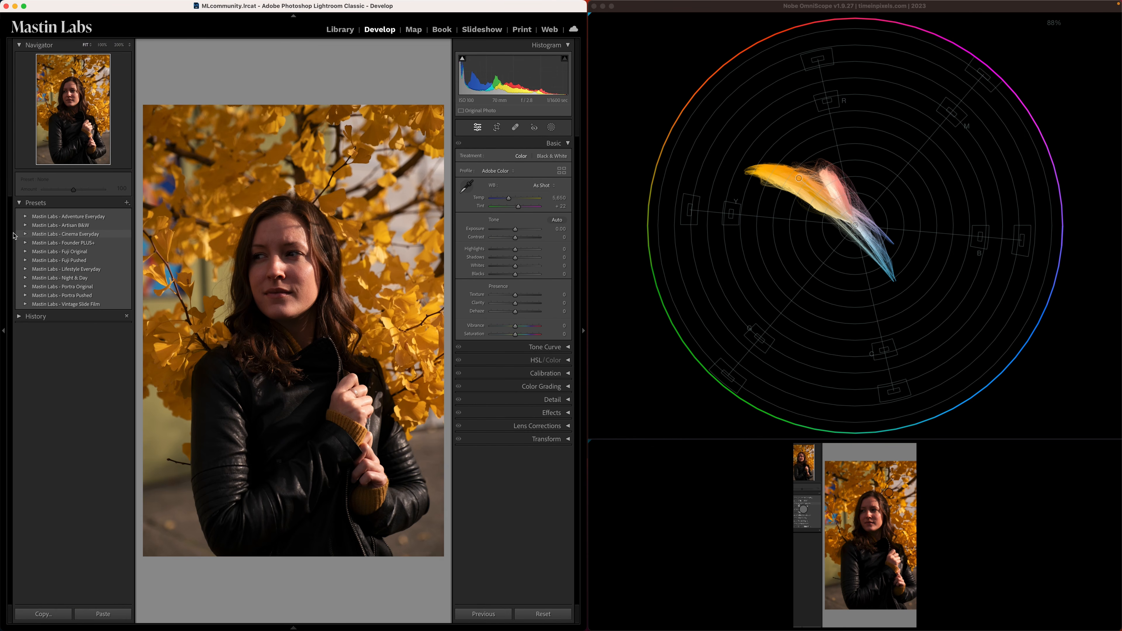
pyautogui.click(25, 234)
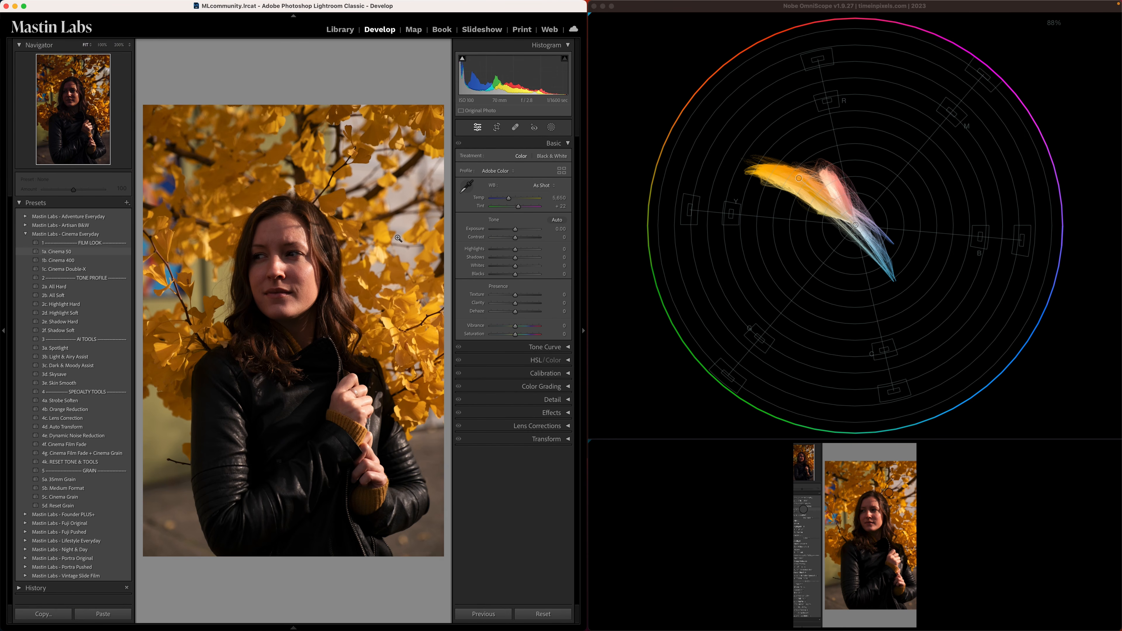
pyautogui.click(49, 256)
pyautogui.moveTo(522, 230); pyautogui.dragTo(516, 209)
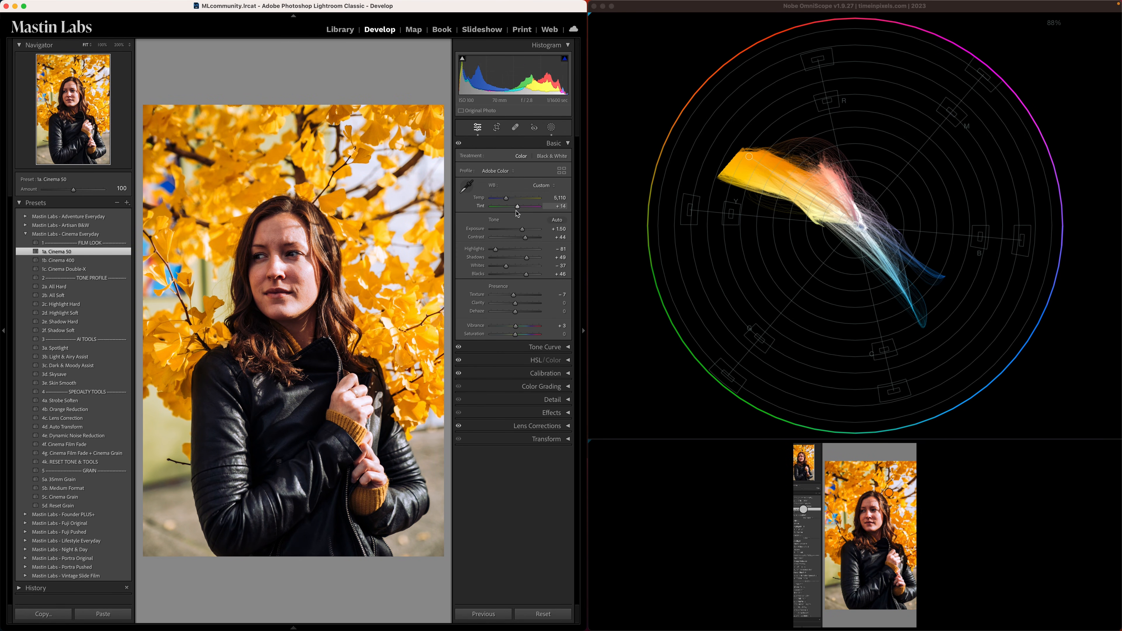
pyautogui.click(3, 331)
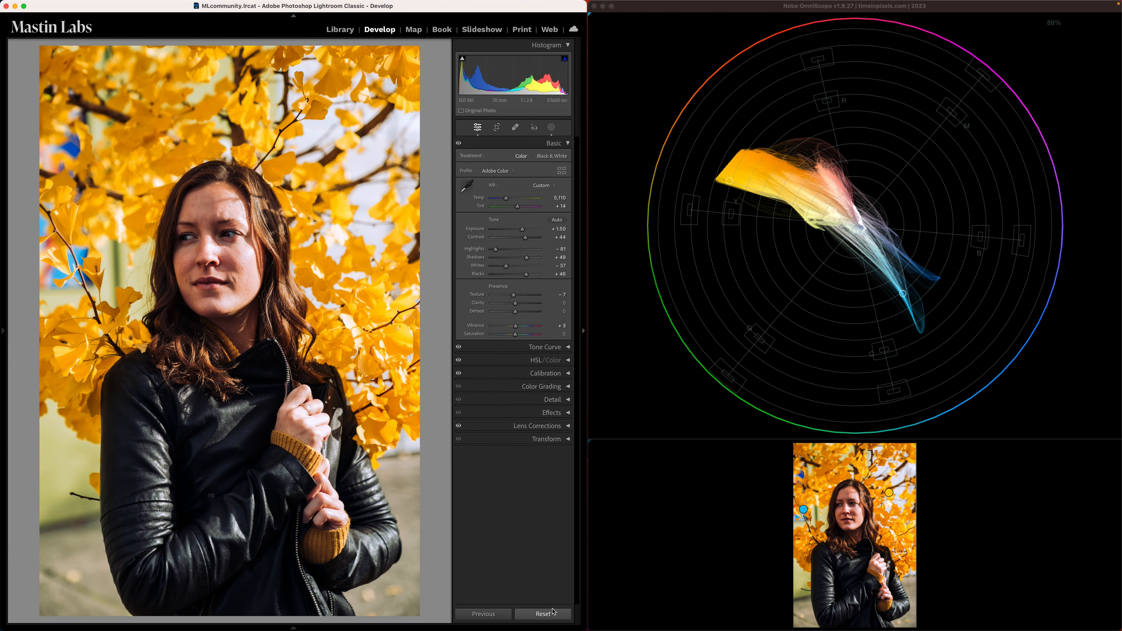